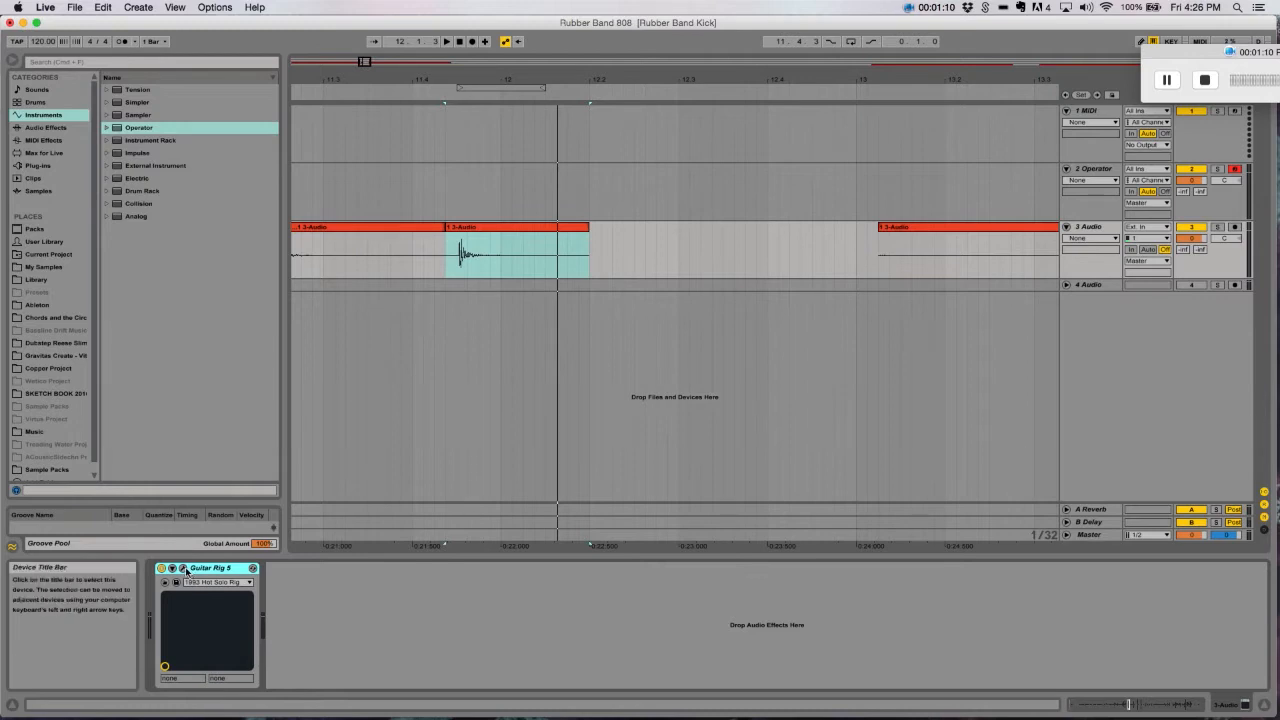
- Look at the Guitar Rig 5 plug-in interface on the 3 Audio track and close it again
{"action": "left_click", "coordinate": [252, 568]}
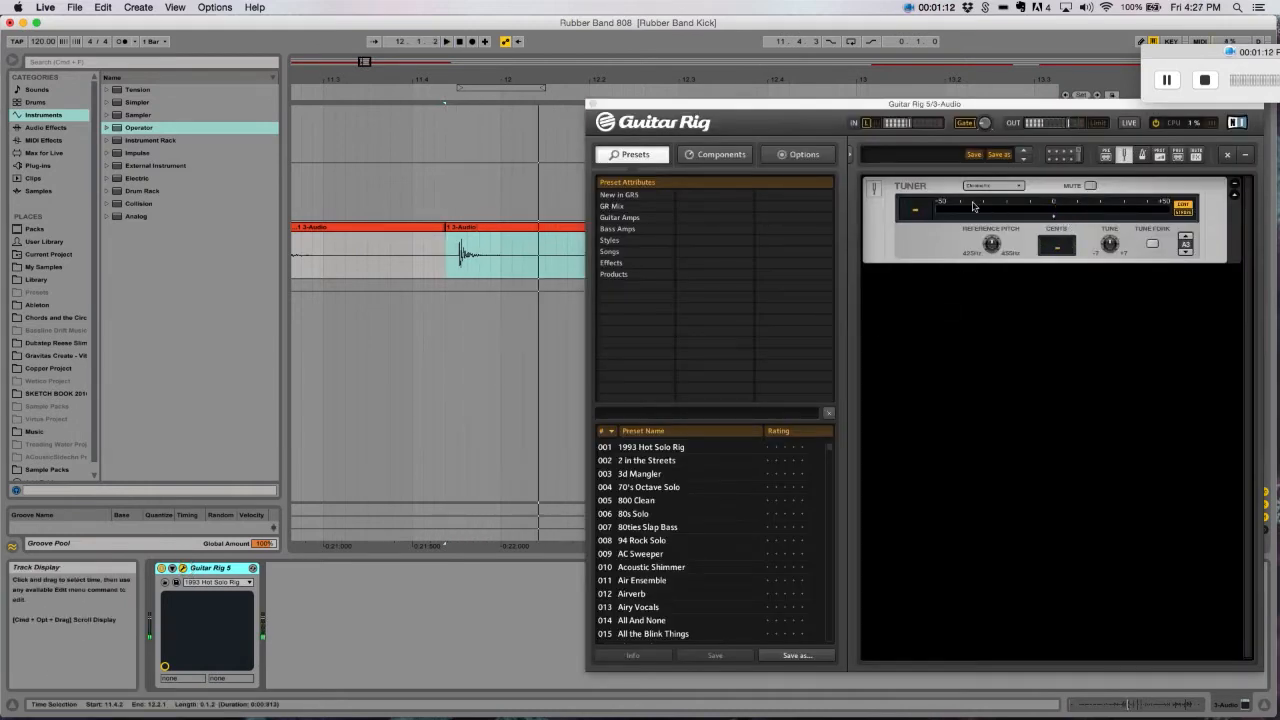
{"action": "left_click", "coordinate": [593, 104]}
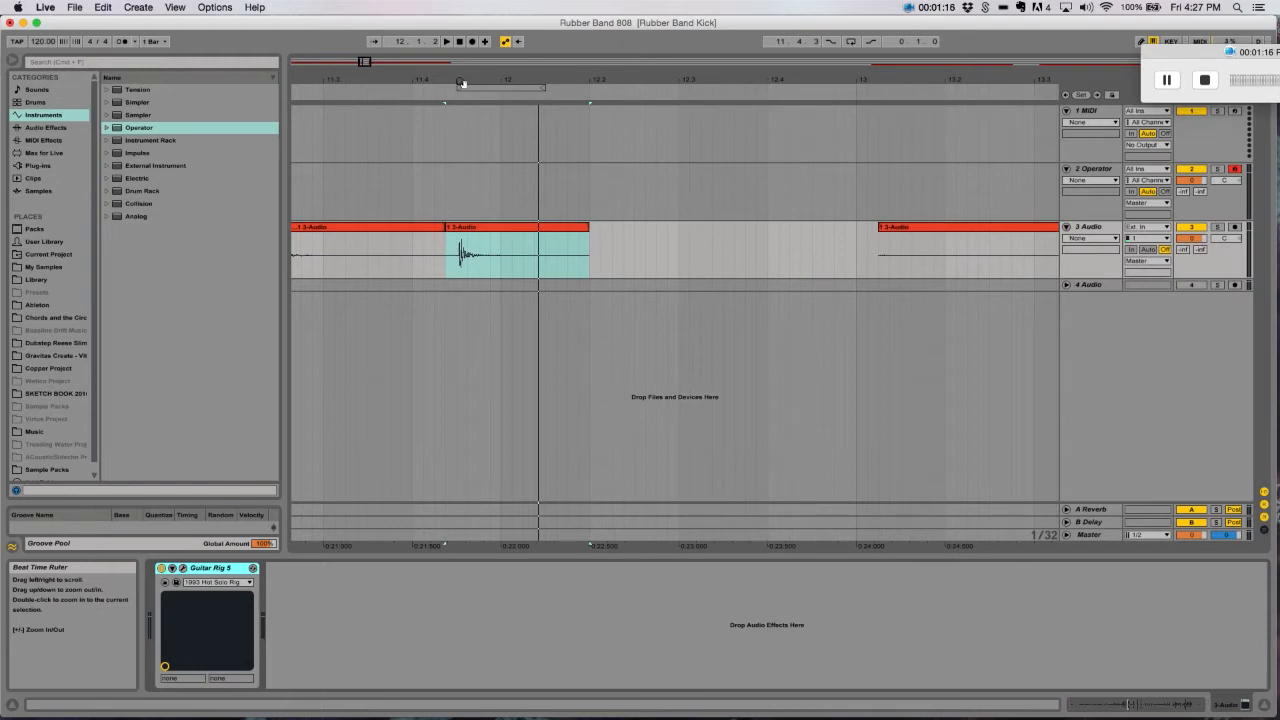
- Consolidate the selected short clip with the rubber band hit on the 3 Audio track
{"action": "double_click", "coordinate": [486, 226]}
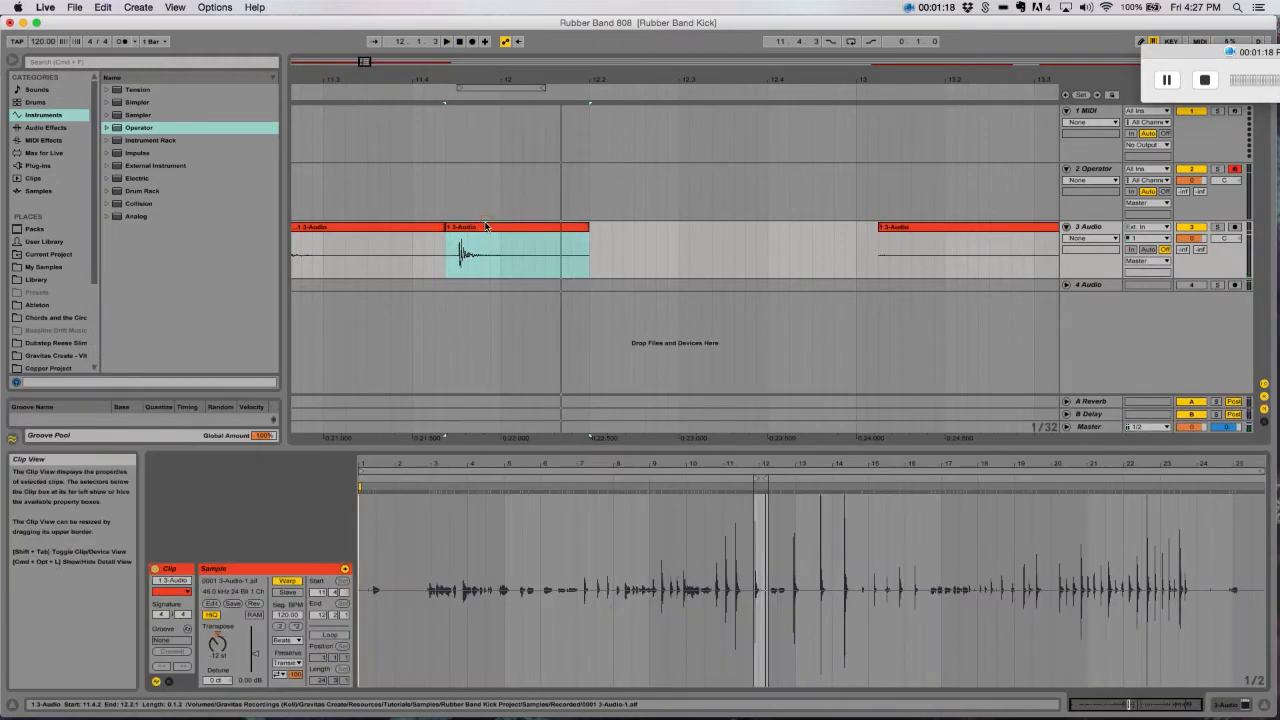
{"action": "key", "text": "super+j"}
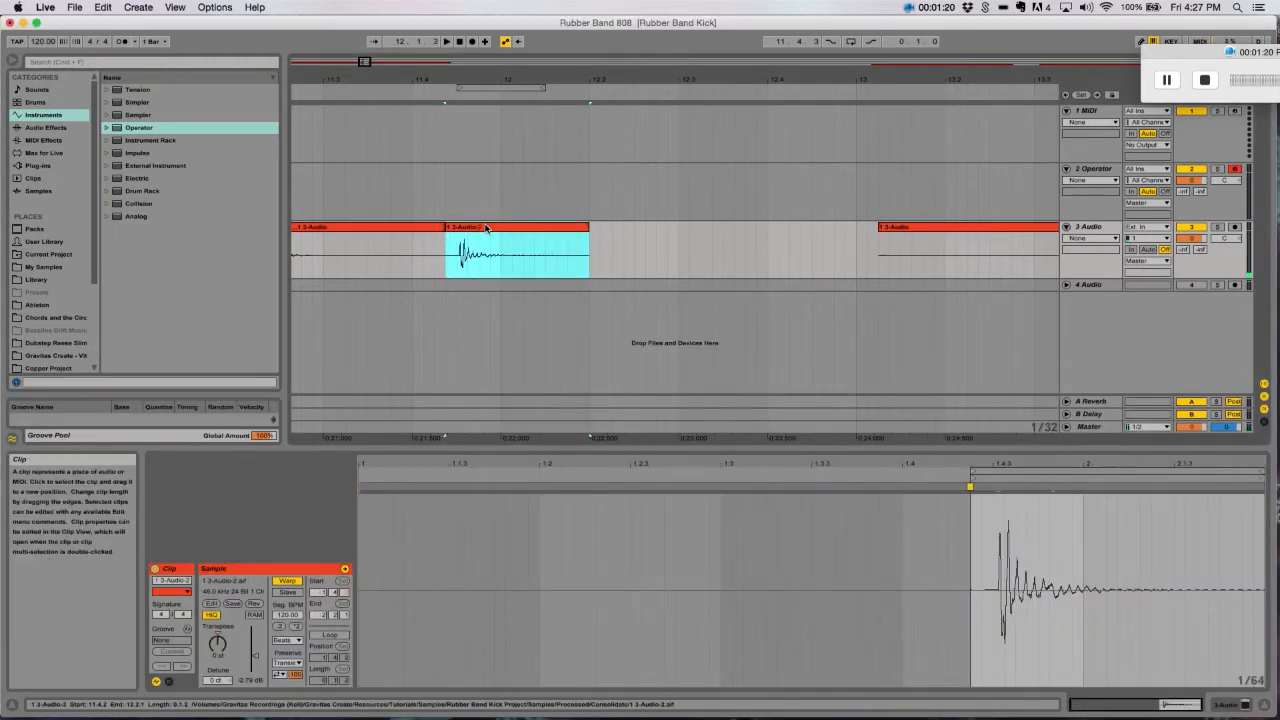
- Insert a MIDI track below 3 Audio and load the consolidated clip into it as a sampled instrument
{"action": "left_click", "coordinate": [1094, 227]}
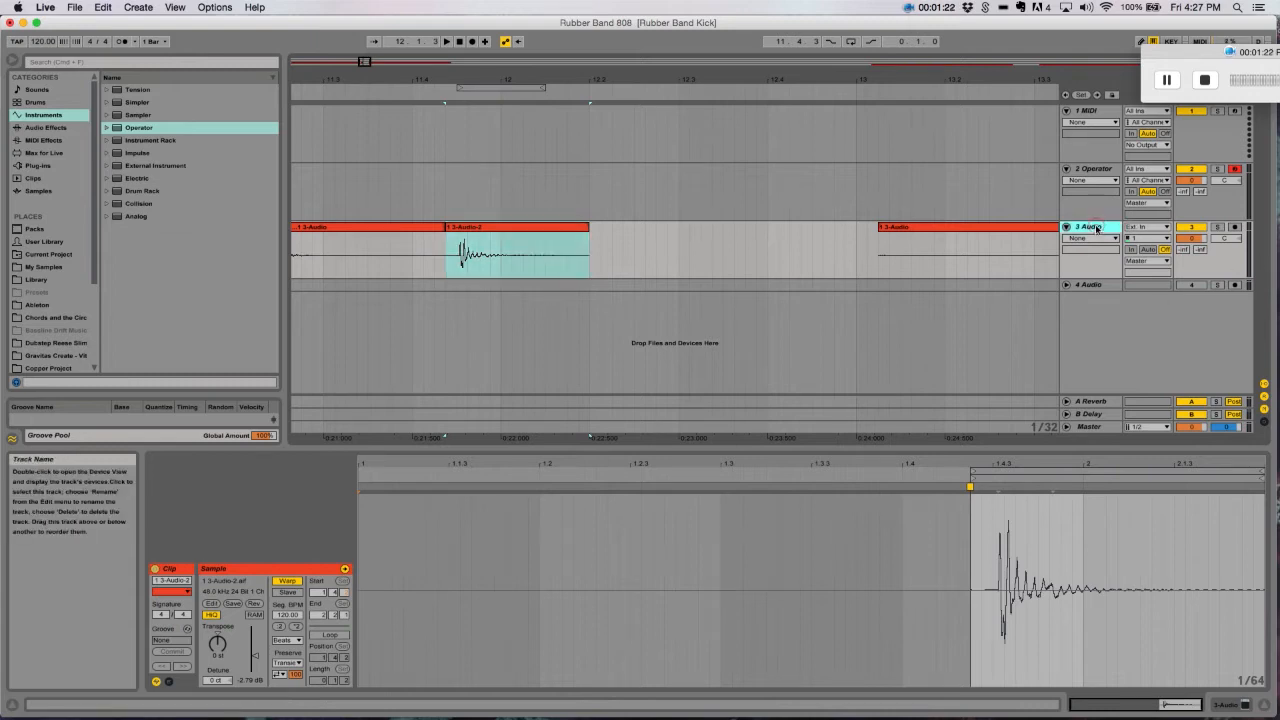
{"action": "key", "text": "super+shift+t"}
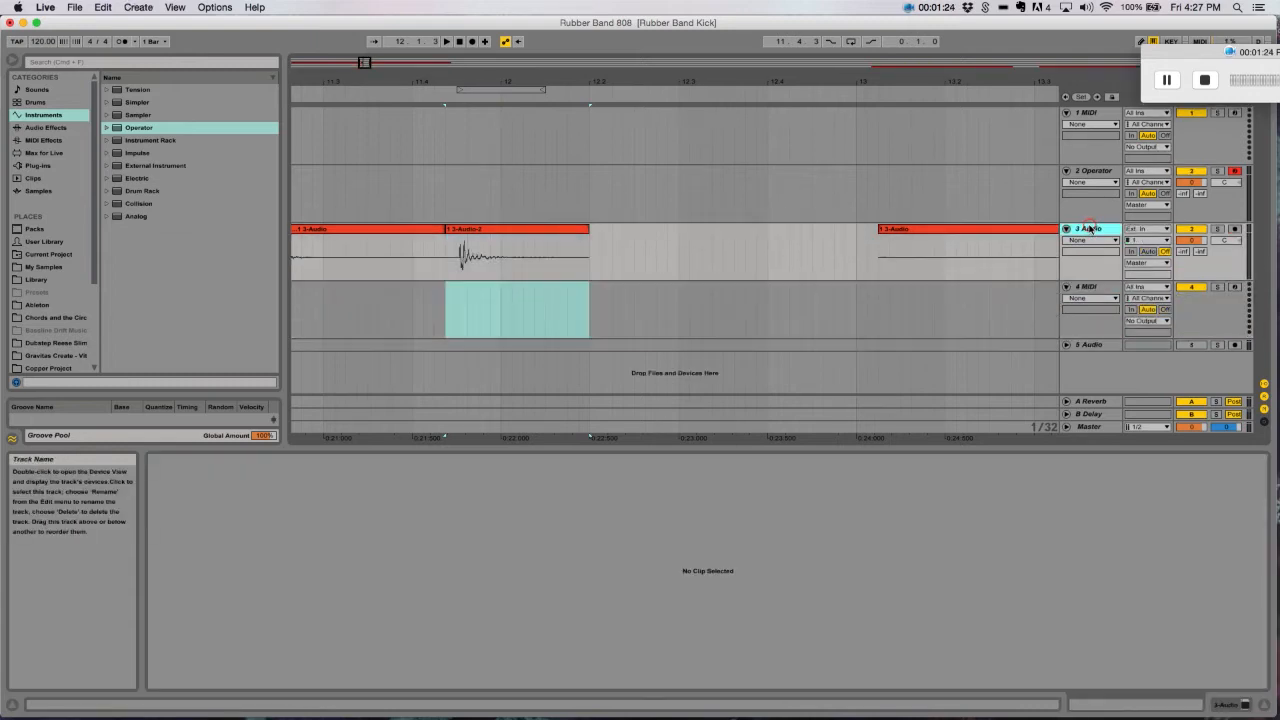
{"action": "left_click", "coordinate": [1082, 288]}
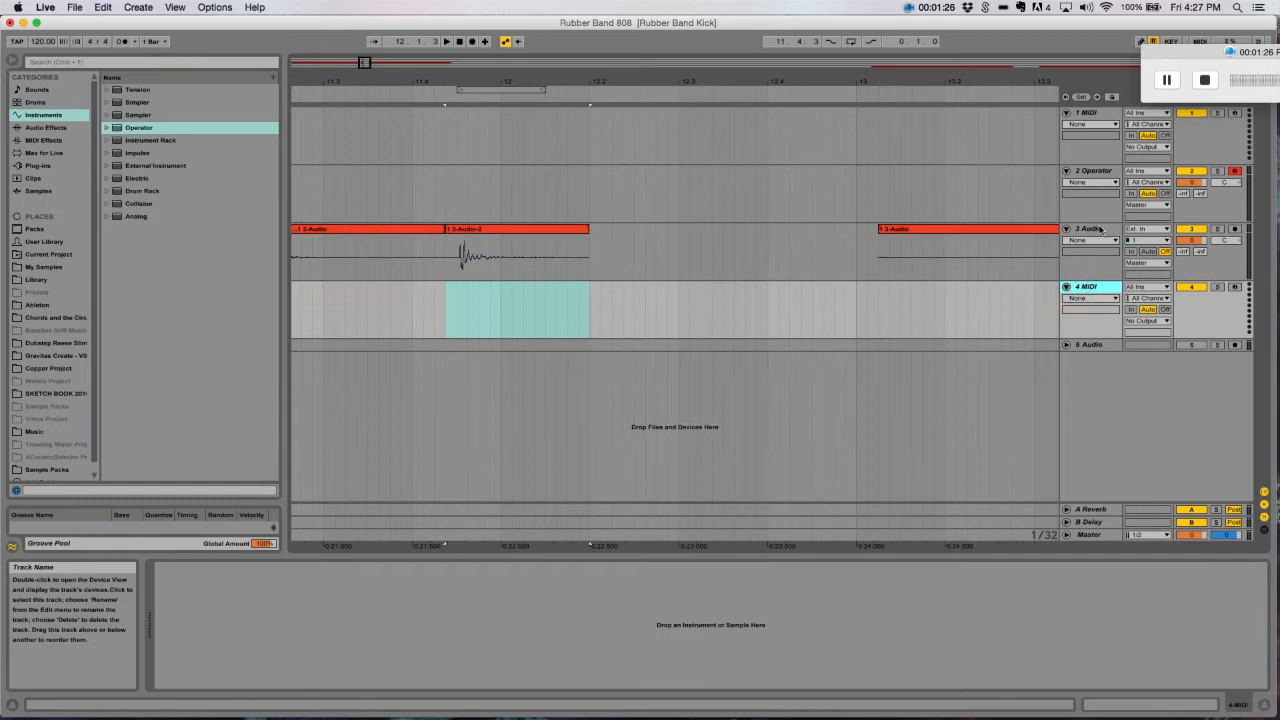
{"action": "left_click", "coordinate": [479, 230]}
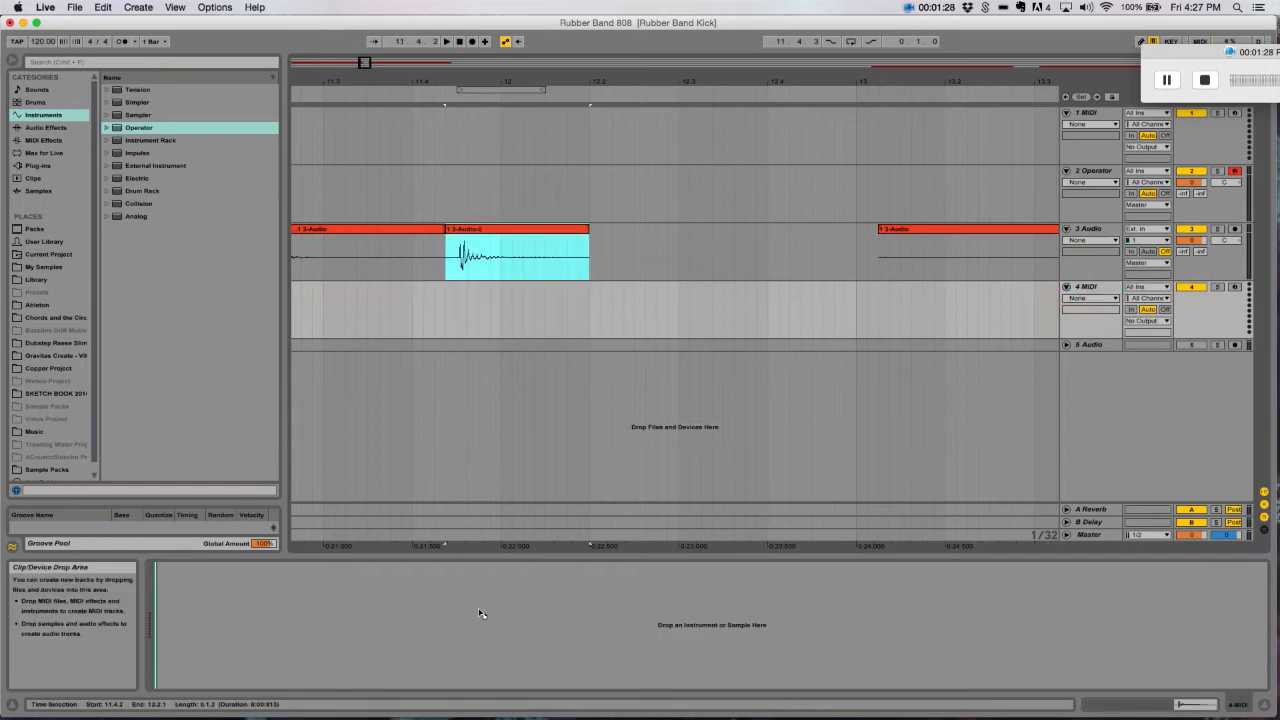
{"action": "left_click_drag", "start_coordinate": [480, 613], "coordinate": [480, 613]}
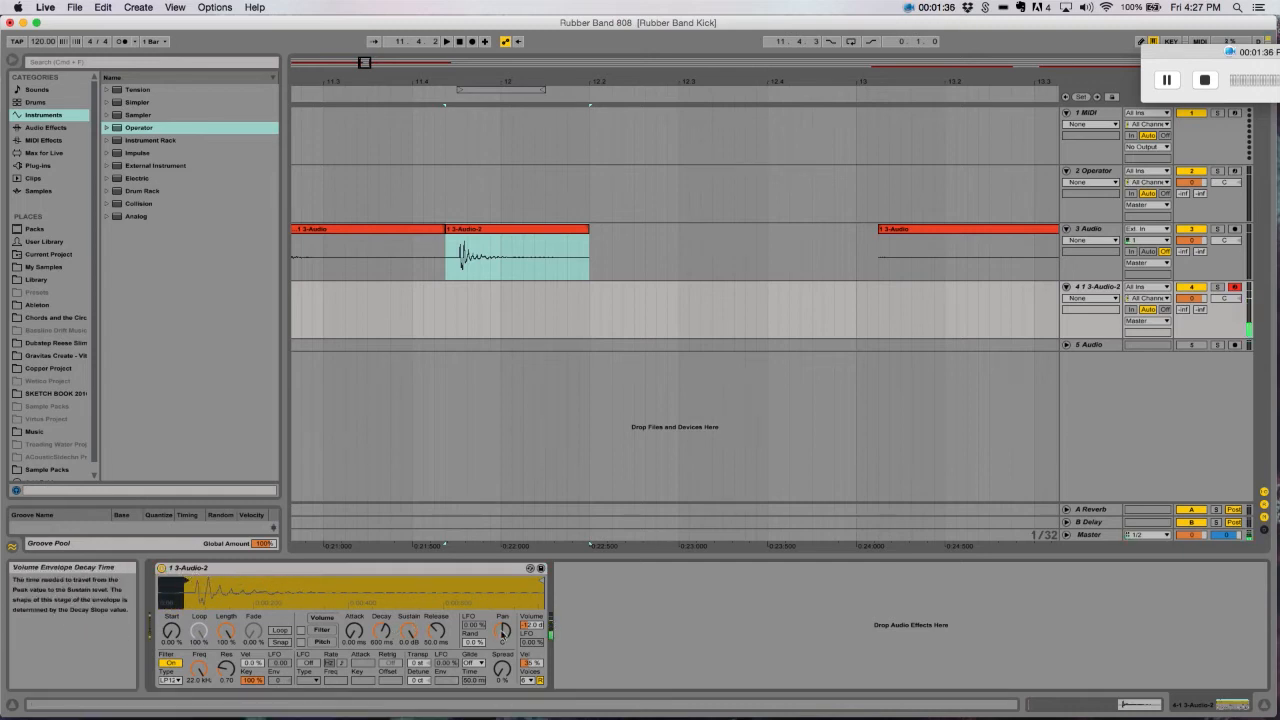
- Adjust the sampler's volume and enable its pitch envelope with an amount of +24 st and a decay of about 158 ms
{"action": "left_click", "coordinate": [531, 625]}
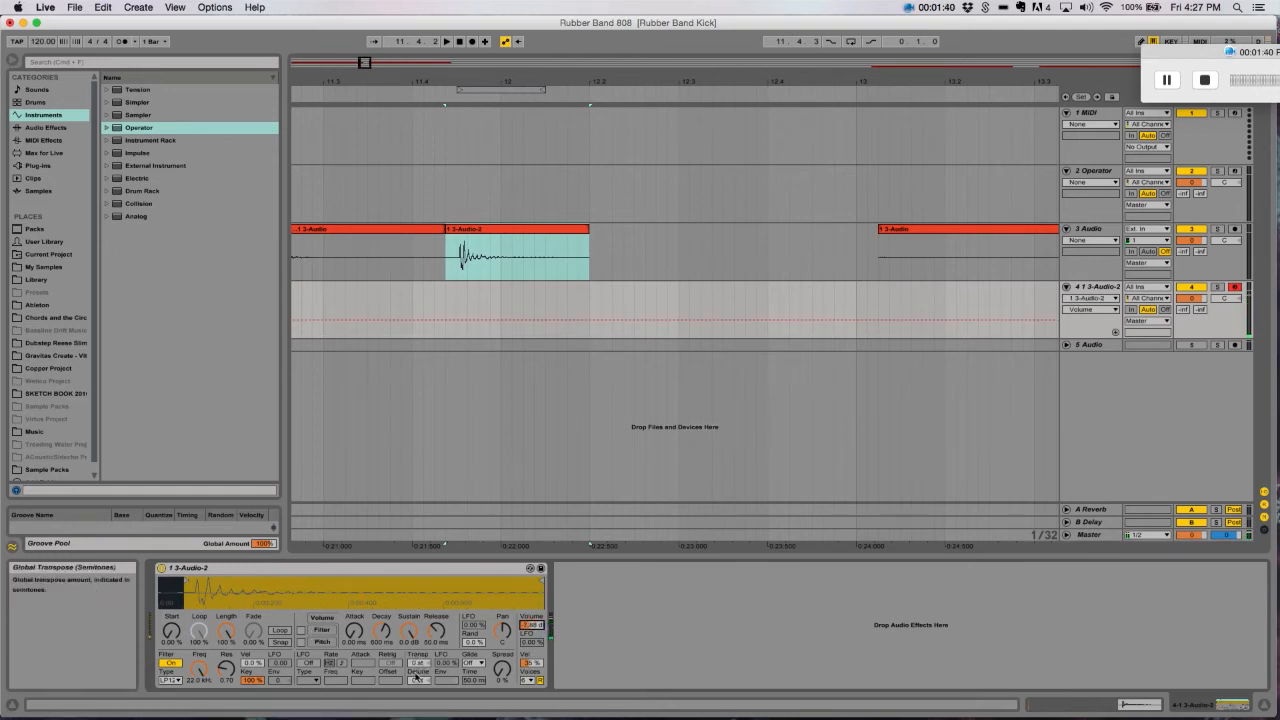
{"action": "left_click", "coordinate": [301, 642]}
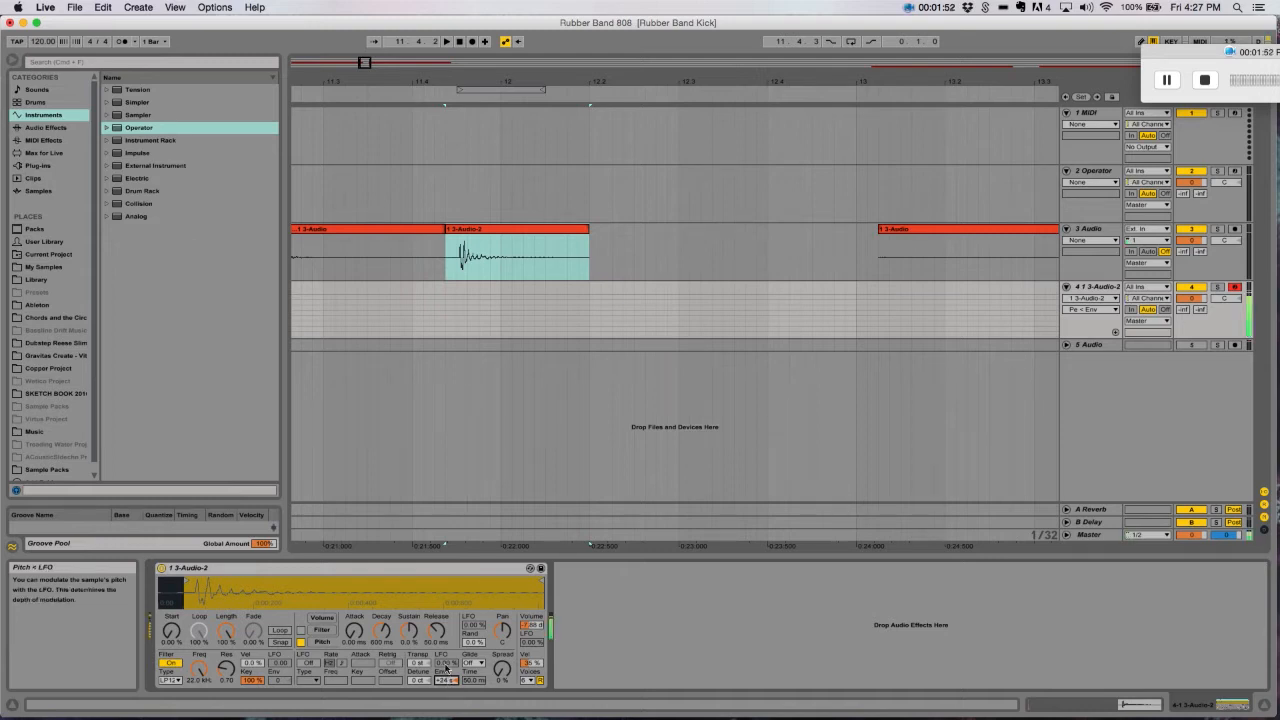
{"action": "mouse_move", "coordinate": [378, 638]}
{"action": "left_mouse_down"}
{"action": "mouse_move", "coordinate": [378, 668]}
{"action": "mouse_move", "coordinate": [378, 652]}
{"action": "left_mouse_up"}
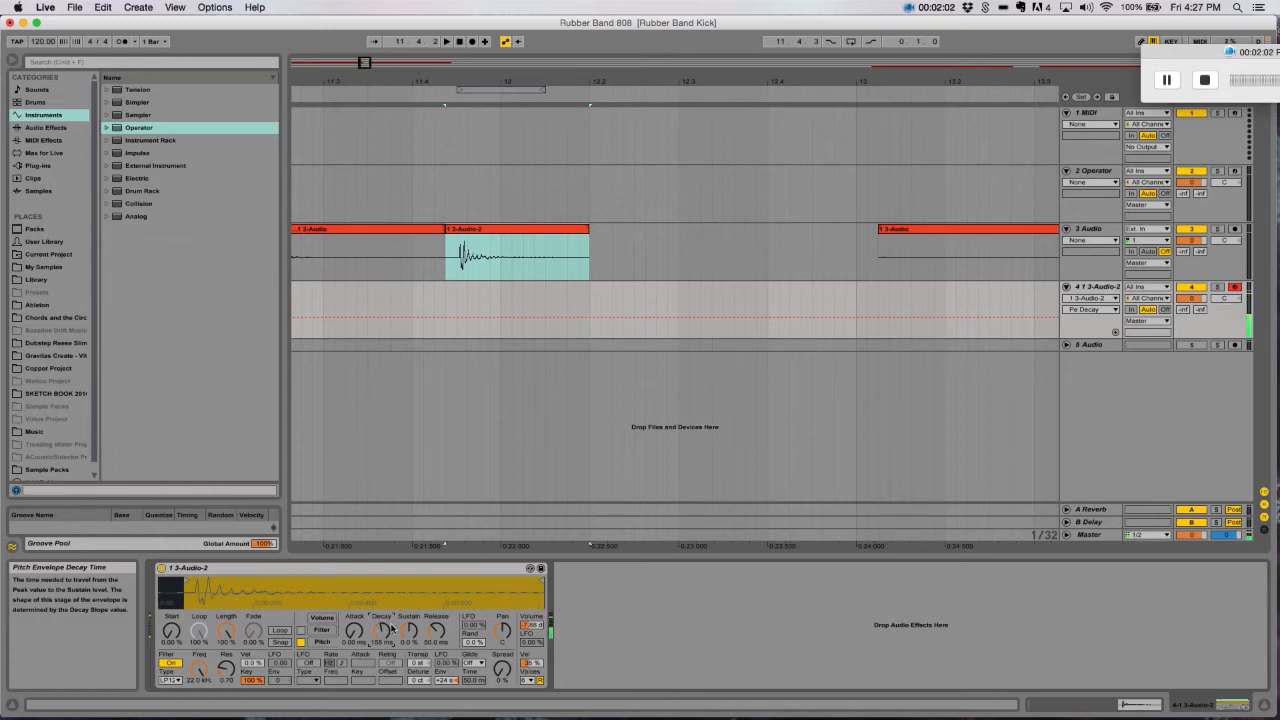
- Load the Rubber Band Kick Rack preset from the User Library's Audio Effect Rack folder after the sampler
{"action": "left_click", "coordinate": [42, 241]}
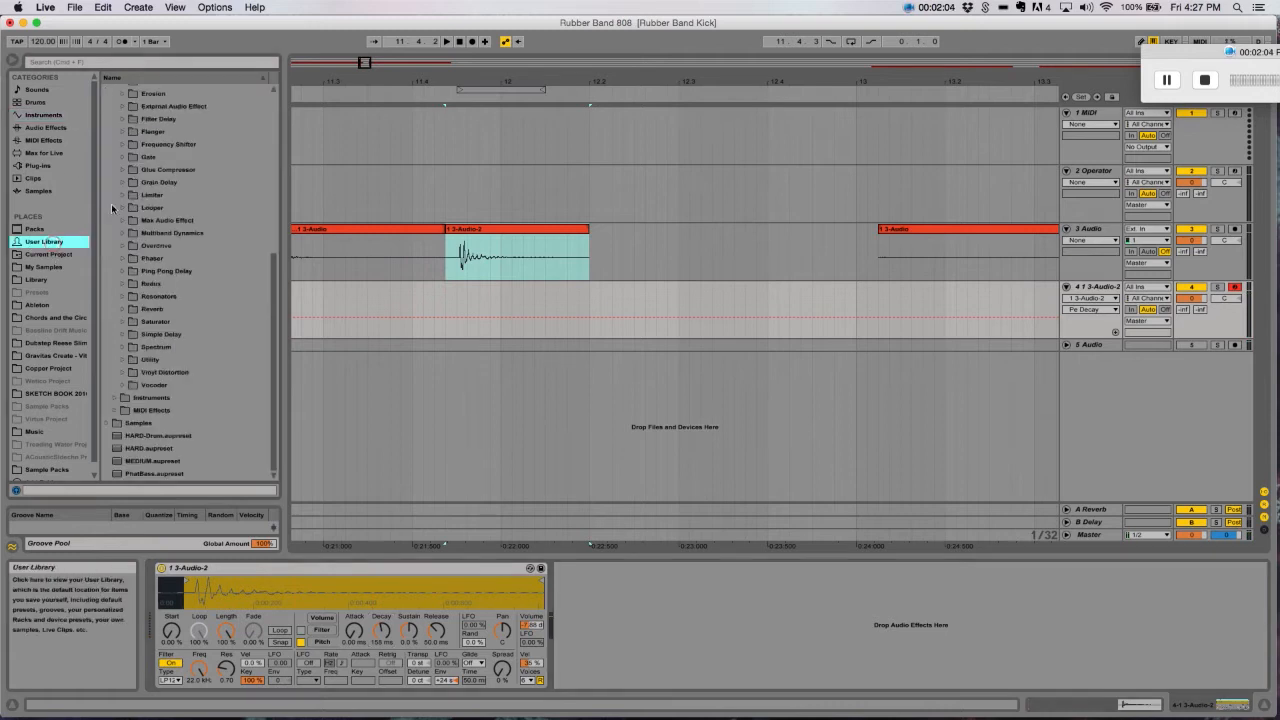
{"action": "scroll", "coordinate": [138, 405], "scroll_direction": "up", "scroll_amount": 10}
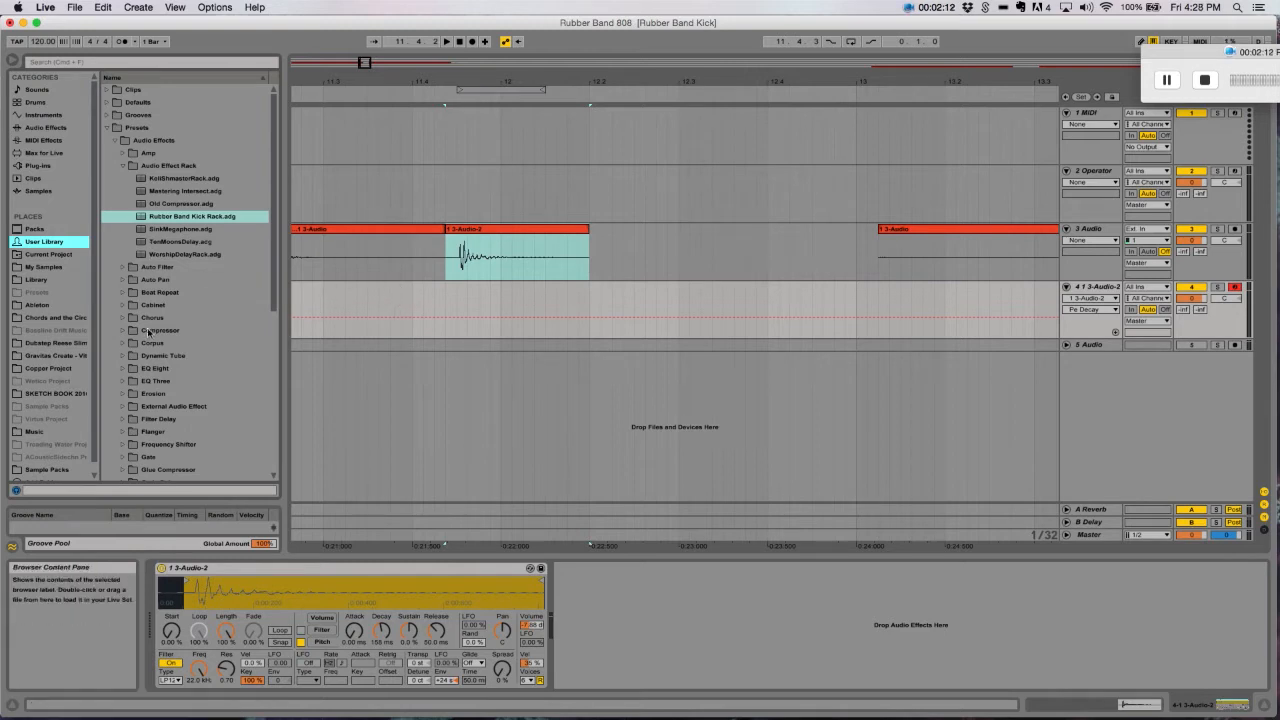
{"action": "left_click", "coordinate": [135, 217]}
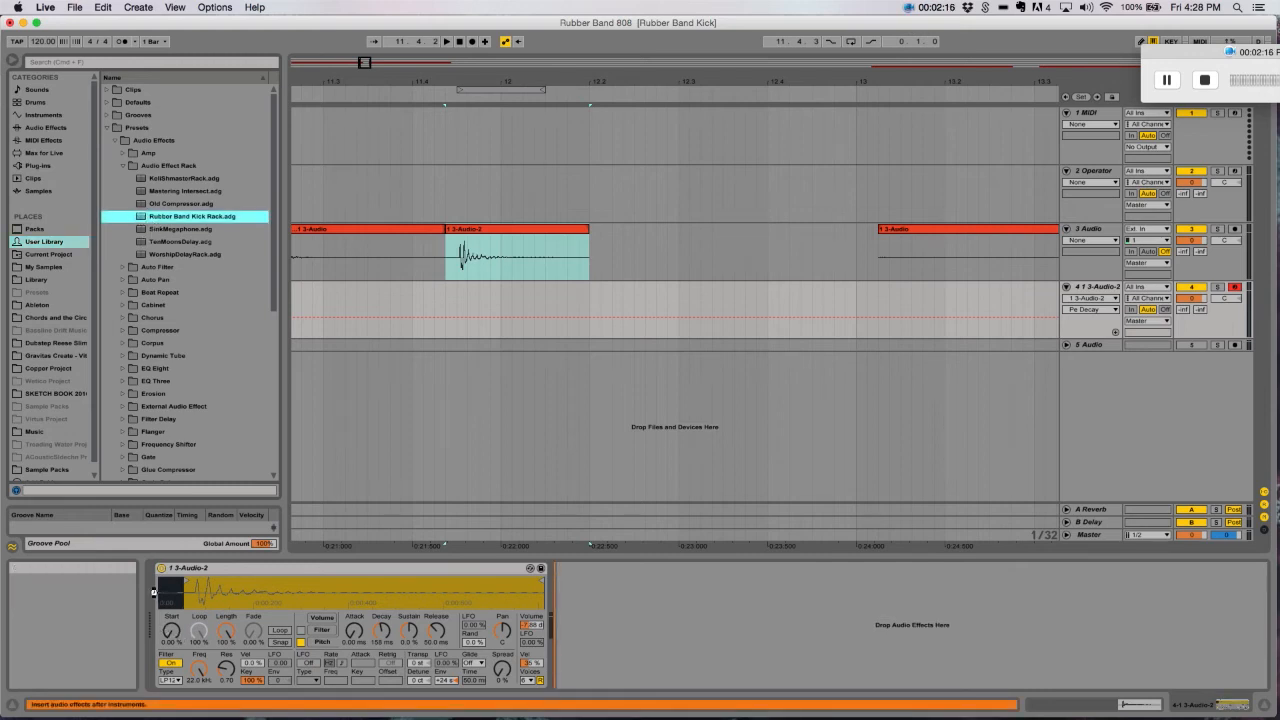
{"action": "left_click_drag", "start_coordinate": [154, 592], "coordinate": [157, 591]}
{"action": "left_click", "coordinate": [597, 112]}
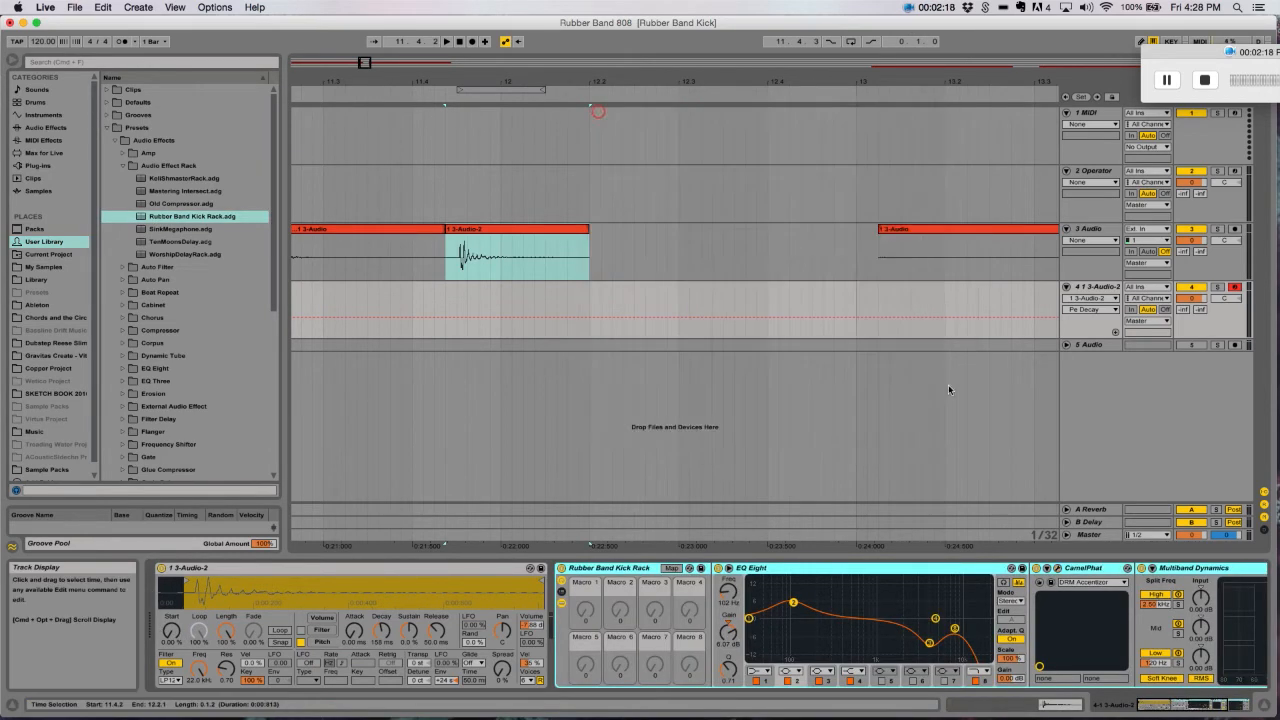
- Bypass CamelPhat and Multiband Dynamics in the rack, and toggle EQ Eight off and on to compare the sound
{"action": "left_click", "coordinate": [817, 569]}
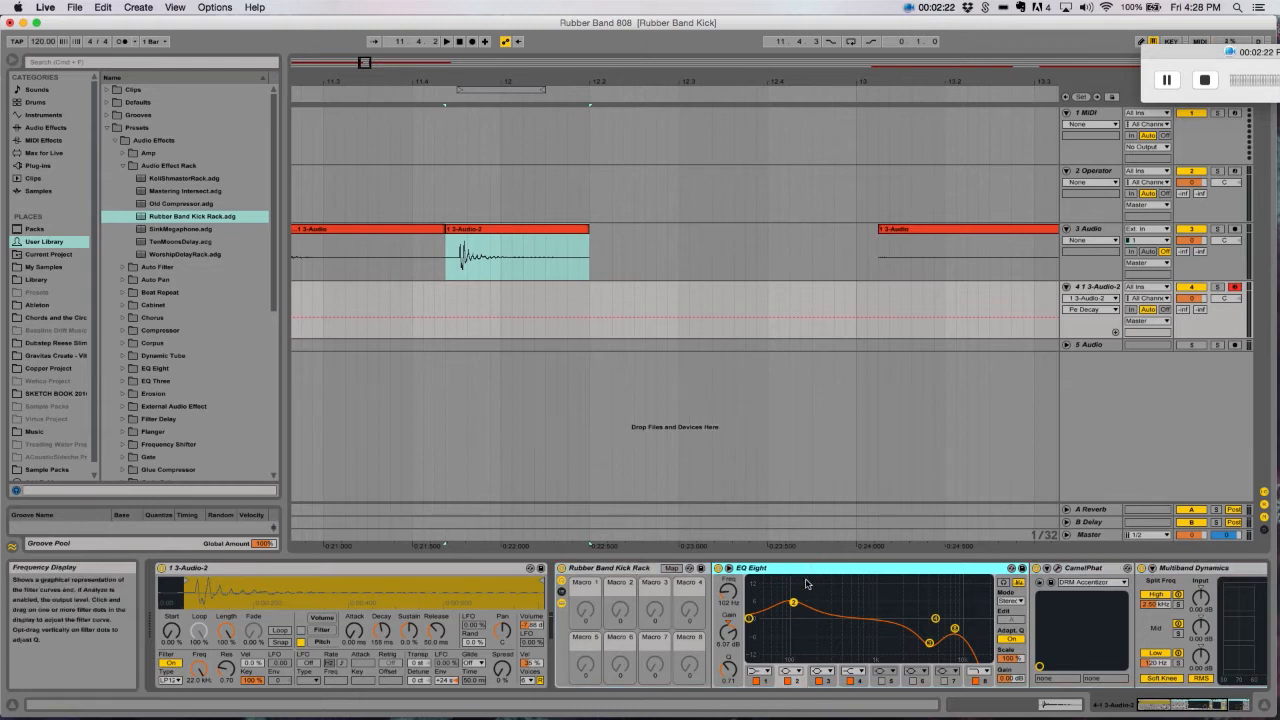
{"action": "left_click", "coordinate": [1141, 567]}
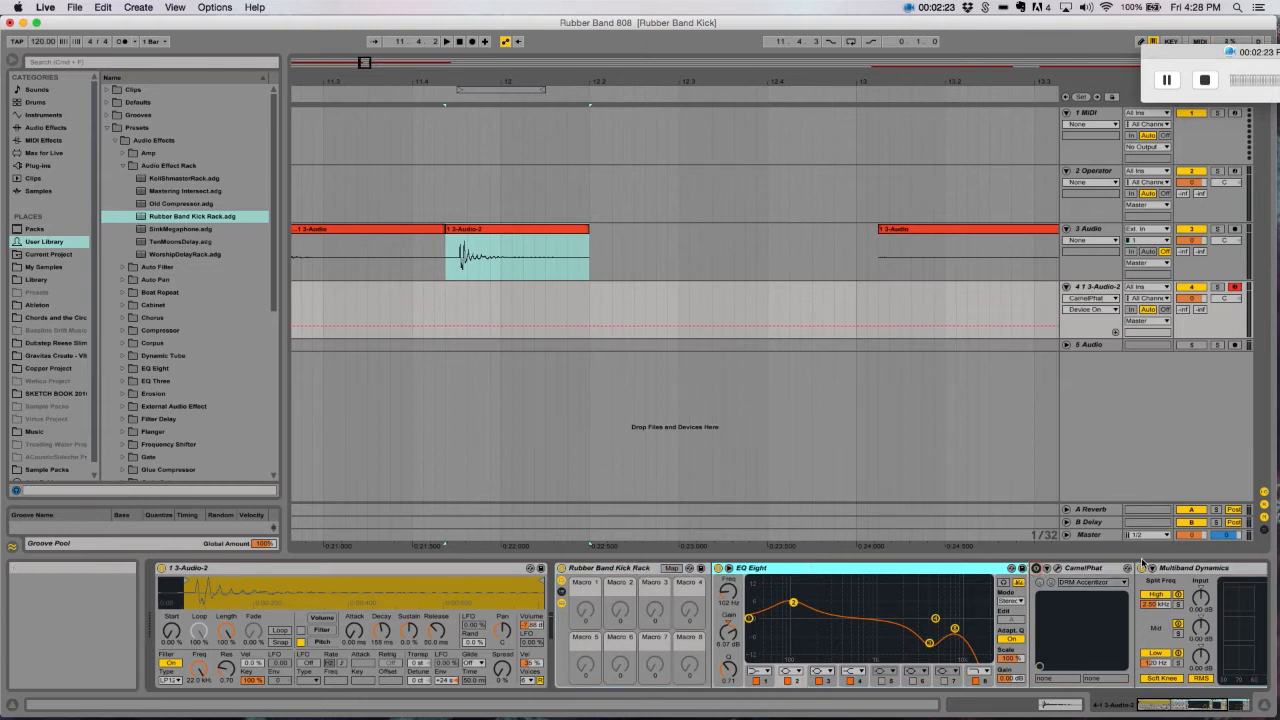
{"action": "left_click", "coordinate": [793, 603]}
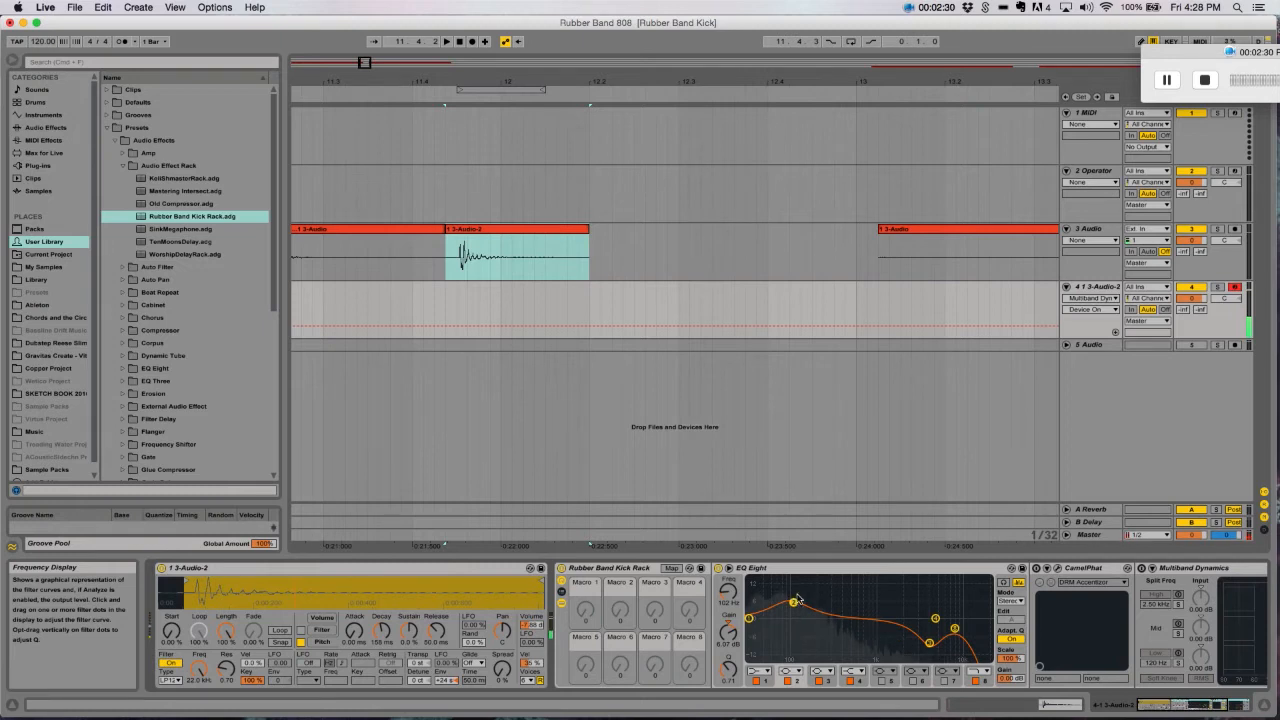
{"action": "left_click", "coordinate": [718, 568]}
{"action": "left_click", "coordinate": [718, 568]}
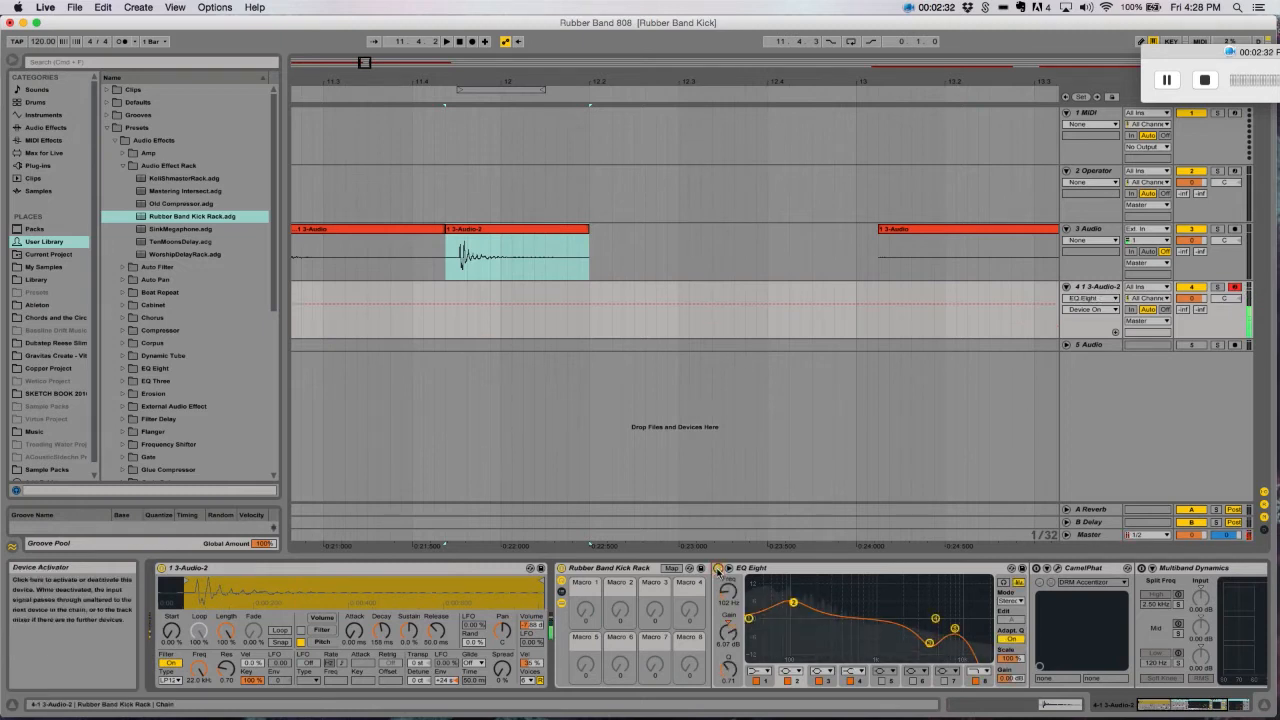
- Audition band 2 of EQ Eight and set it to about 100 Hz with a gain of 5.33 dB
{"action": "left_click", "coordinate": [1004, 583]}
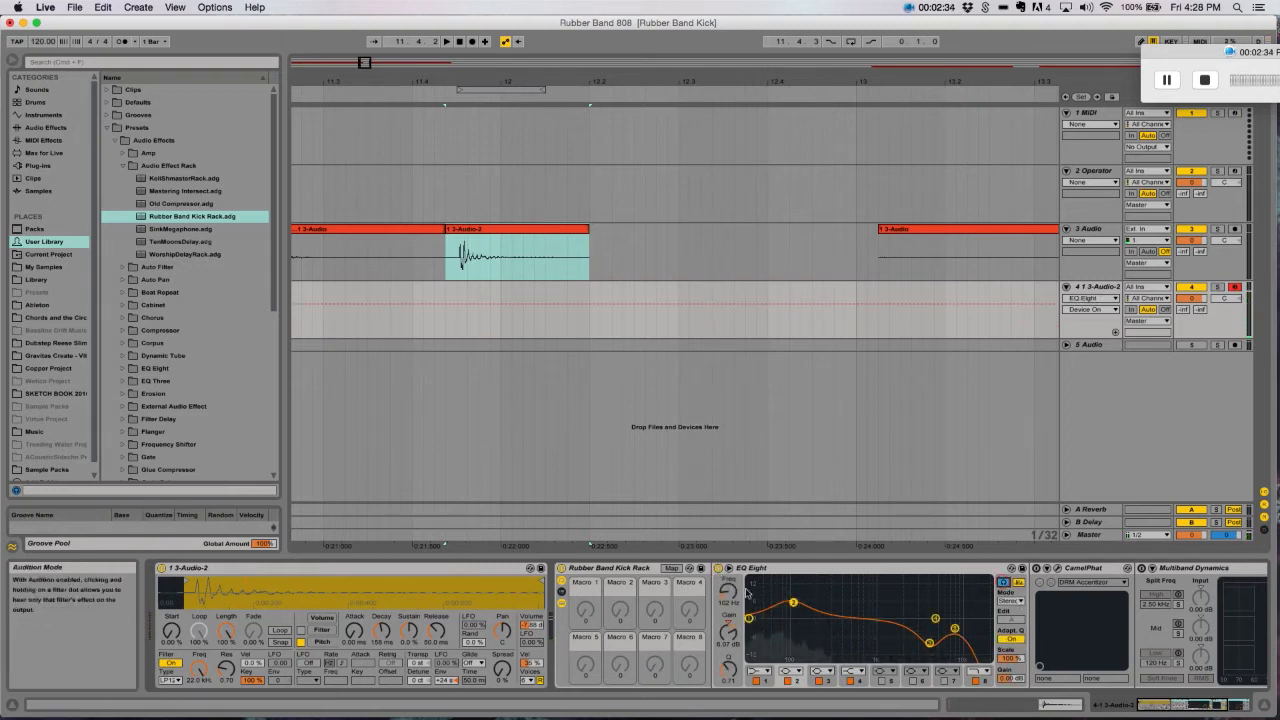
{"action": "left_click_drag", "start_coordinate": [793, 603], "coordinate": [791, 589]}
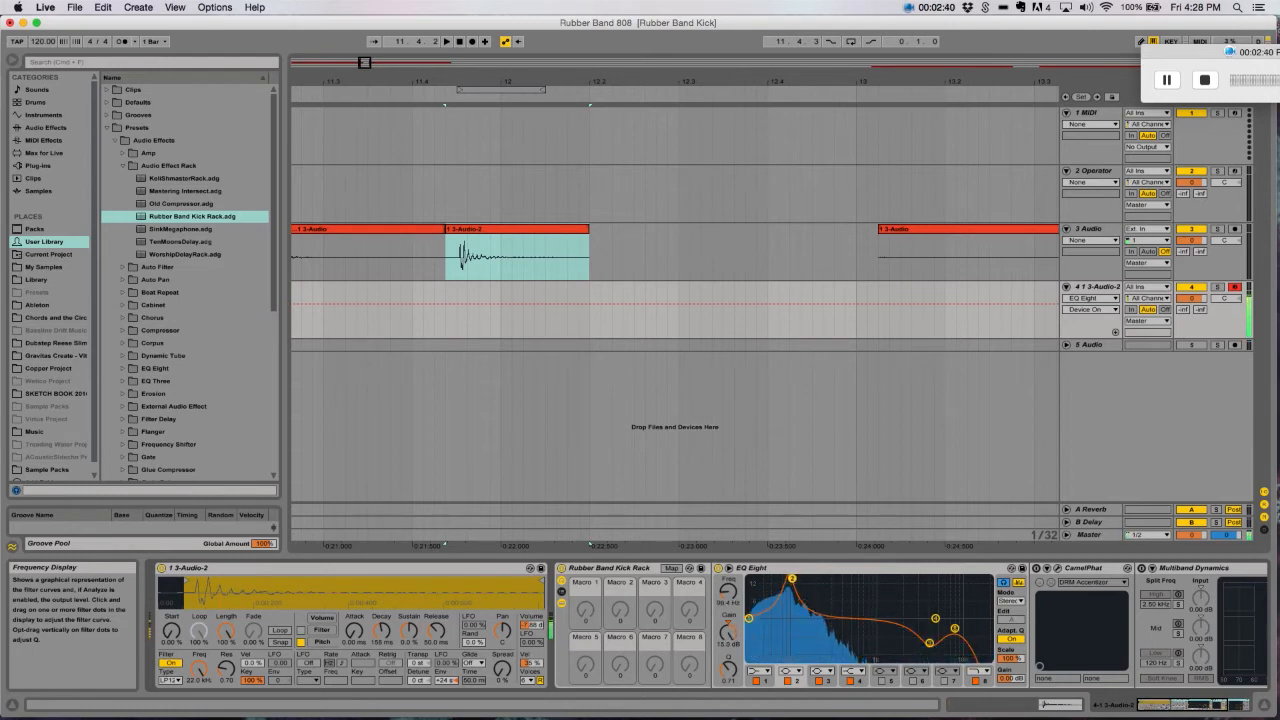
{"action": "left_click_drag", "start_coordinate": [793, 598], "coordinate": [793, 605]}
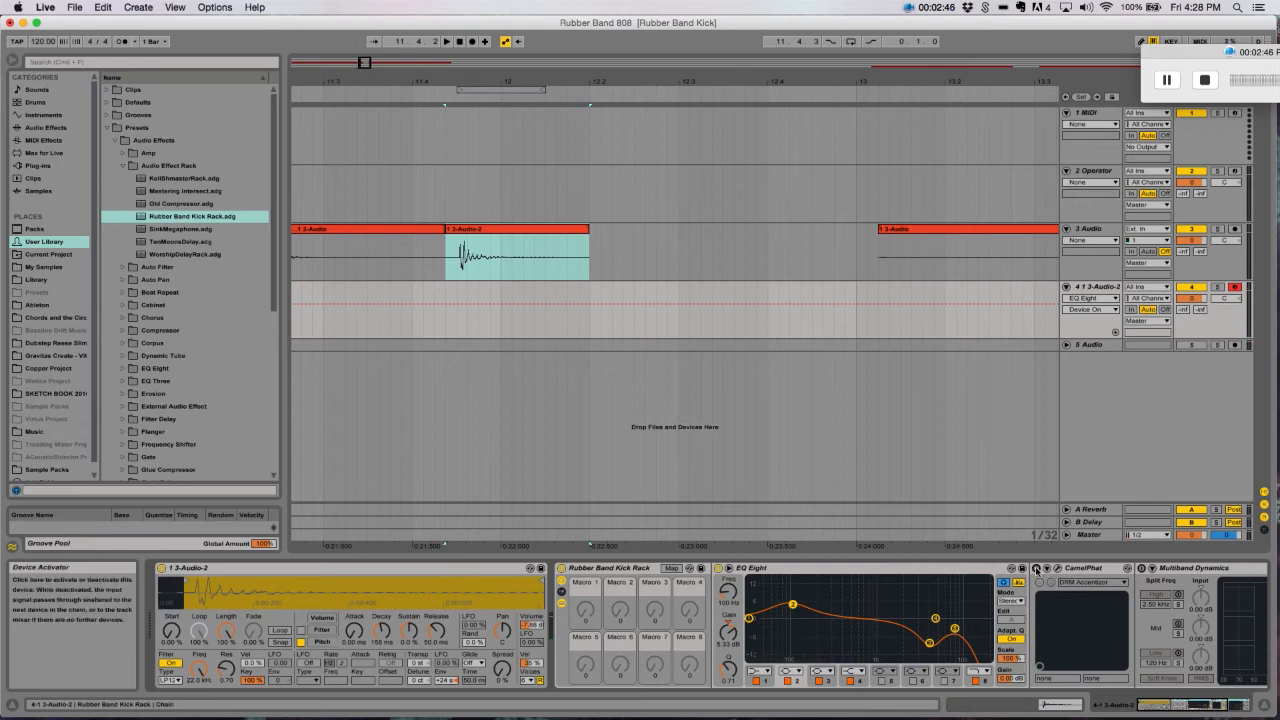
- Examine CamelPhat's DRM Accentizor settings with the device active, close its window and bypass it again
{"action": "left_click", "coordinate": [1055, 570]}
{"action": "left_click", "coordinate": [1055, 570]}
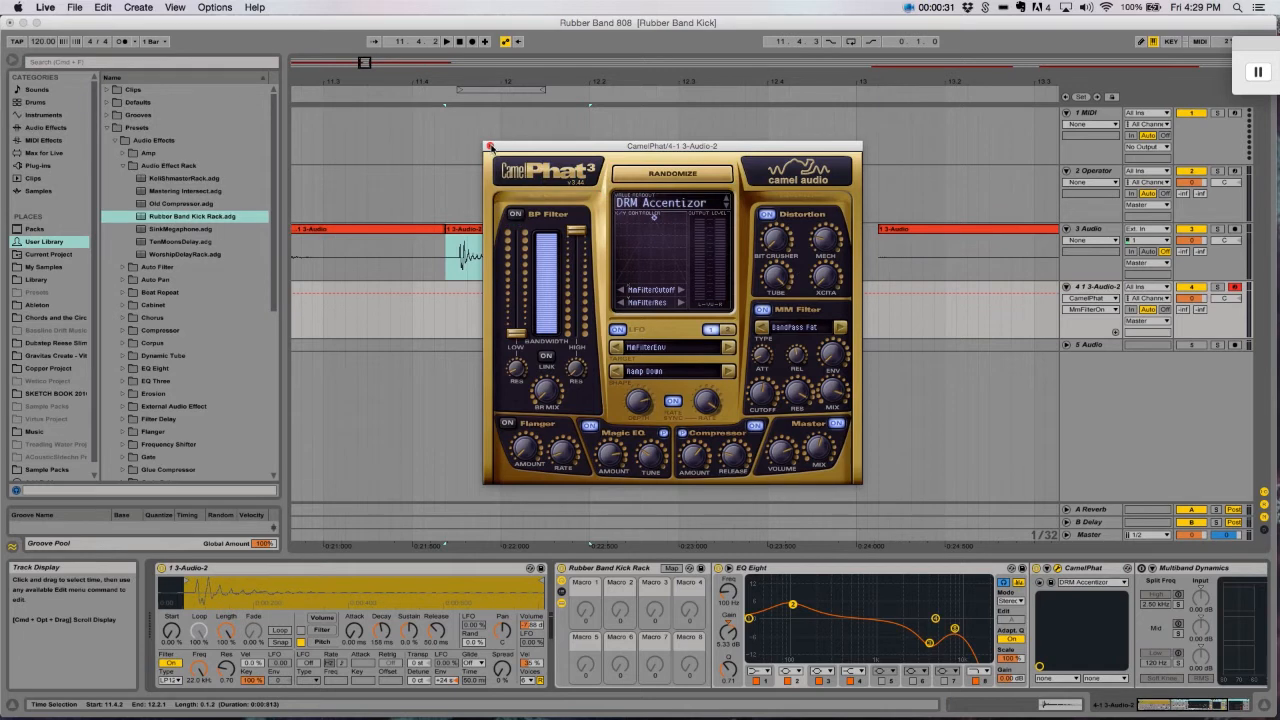
{"action": "left_click", "coordinate": [490, 146]}
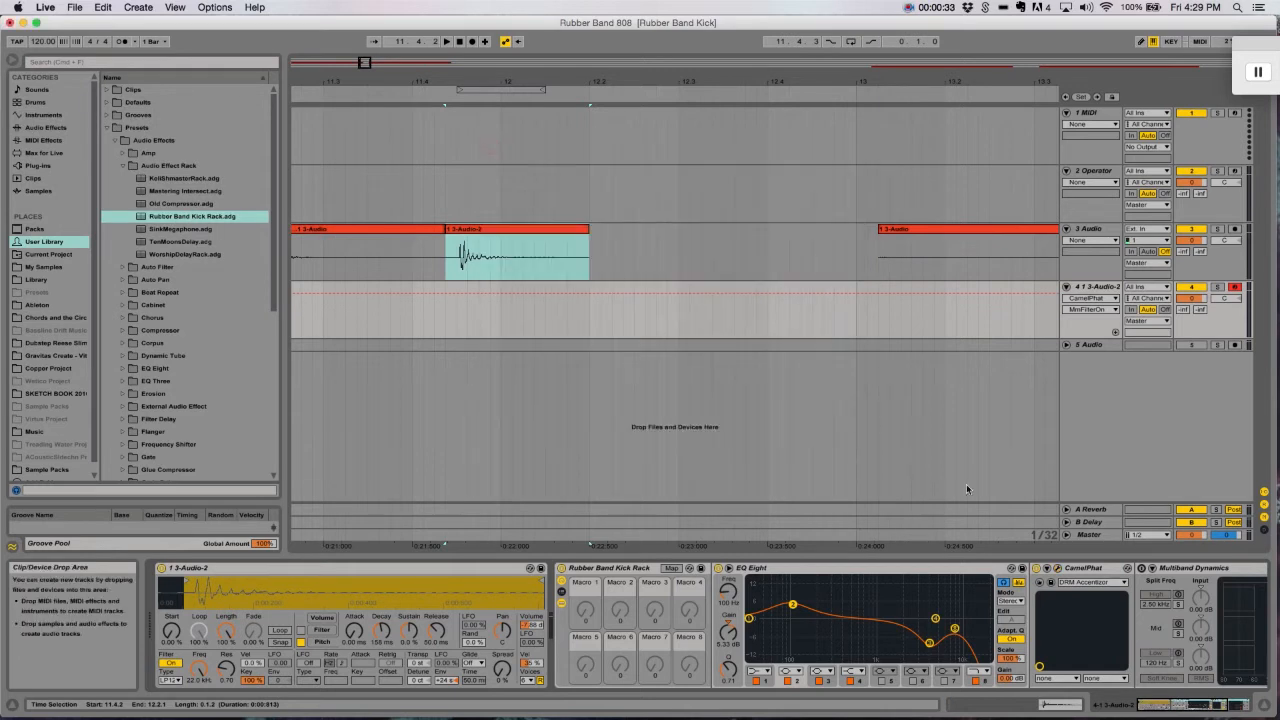
{"action": "left_click", "coordinate": [1037, 569]}
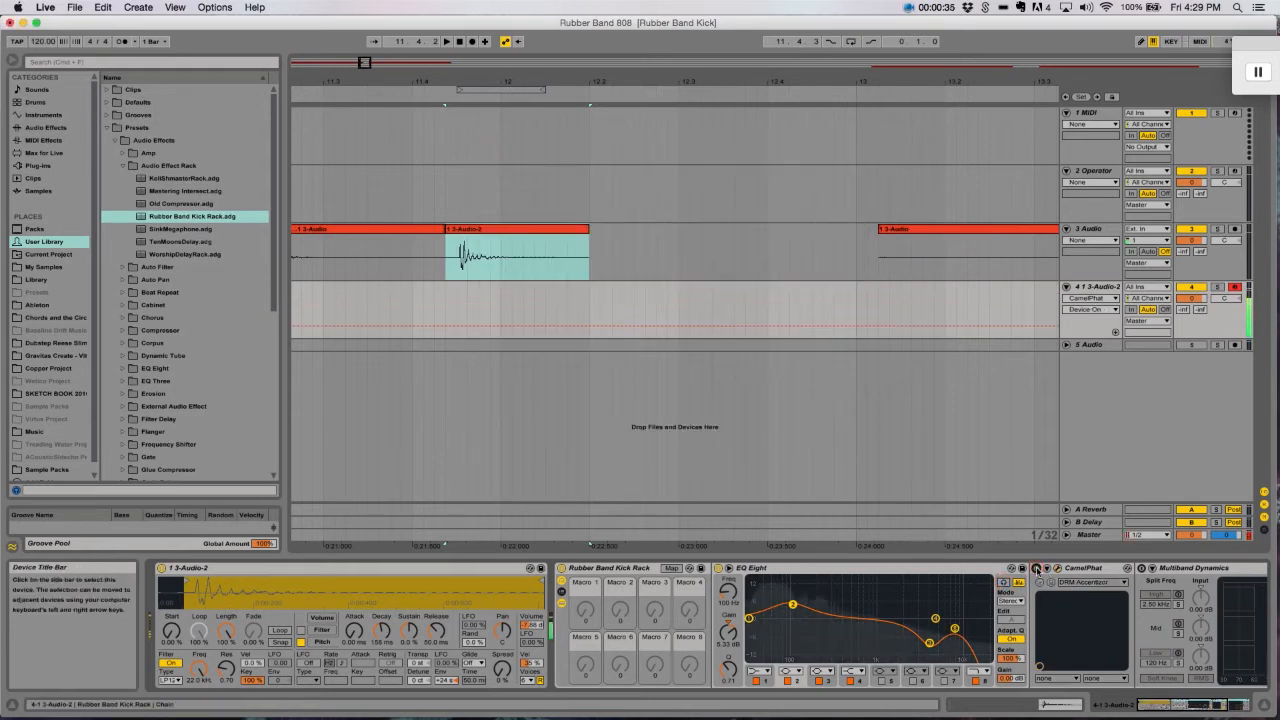
- Add a Saturator between EQ Eight and CamelPhat with its drive at 12.0 dB
{"action": "scroll", "coordinate": [215, 318], "scroll_direction": "down", "scroll_amount": 6}
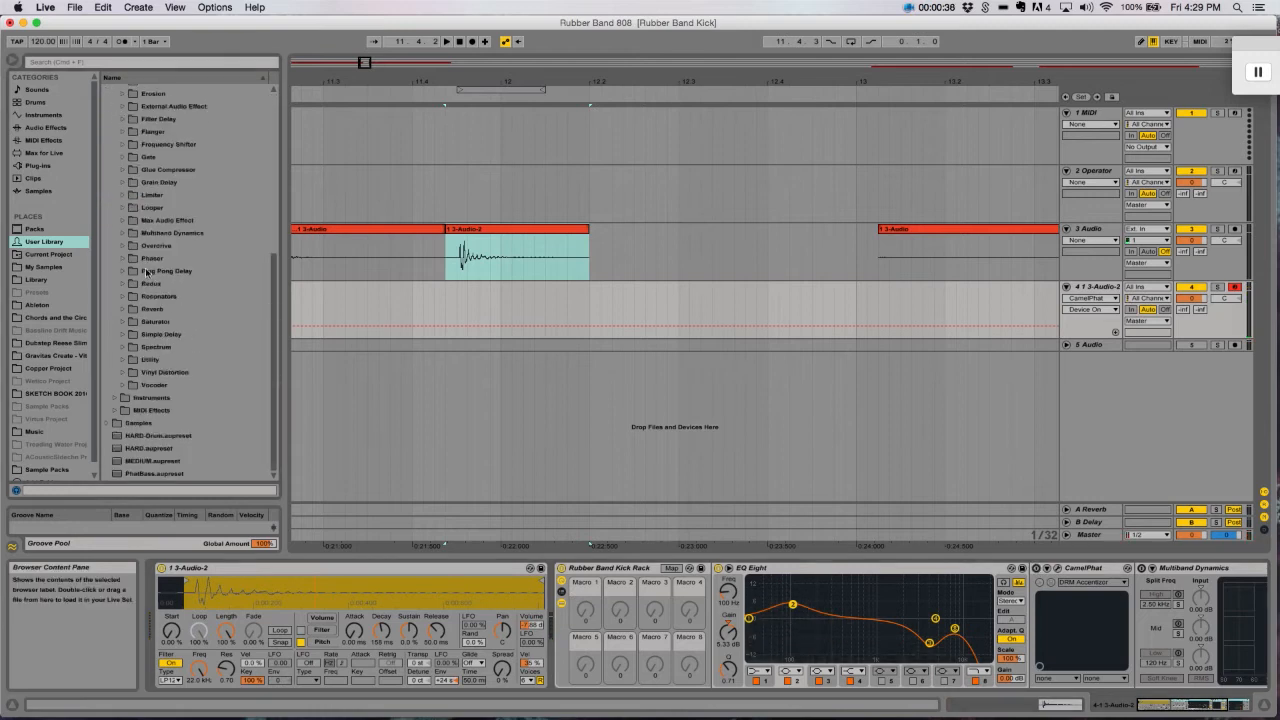
{"action": "left_click", "coordinate": [38, 128]}
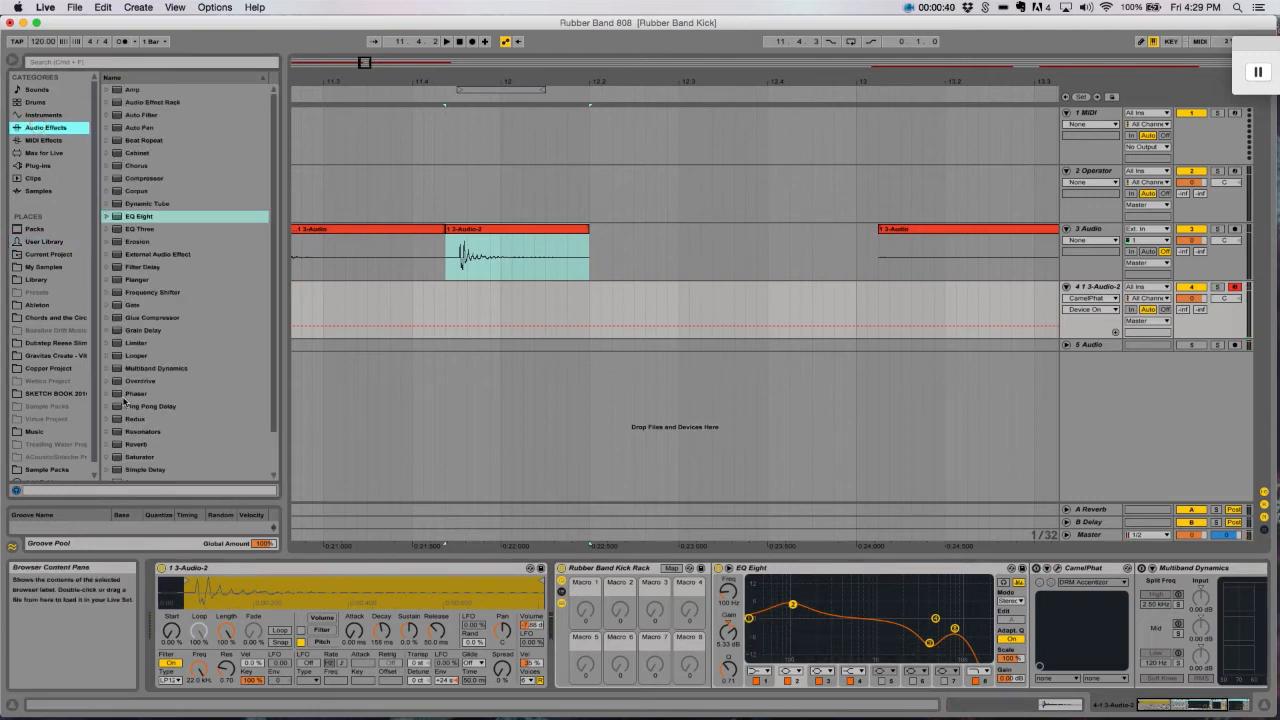
{"action": "scroll", "coordinate": [121, 420], "scroll_direction": "down", "scroll_amount": 2}
{"action": "left_click", "coordinate": [117, 411]}
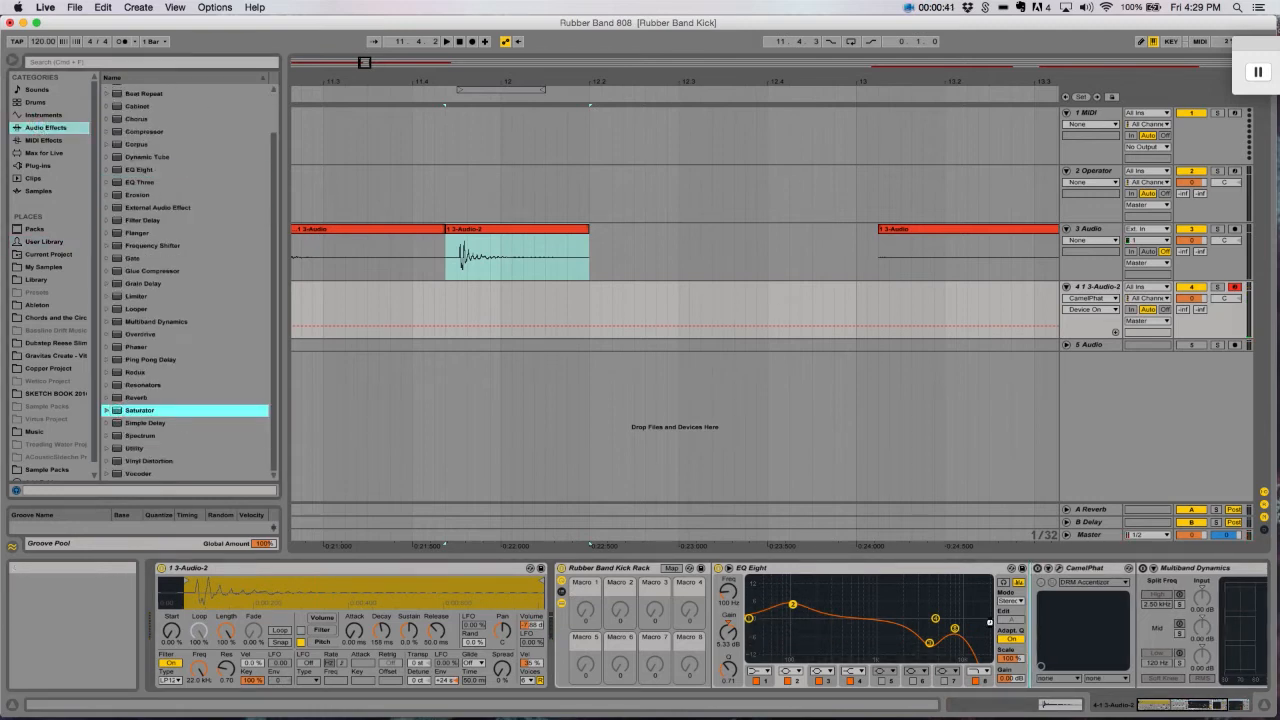
{"action": "left_click_drag", "start_coordinate": [990, 622], "coordinate": [1045, 582]}
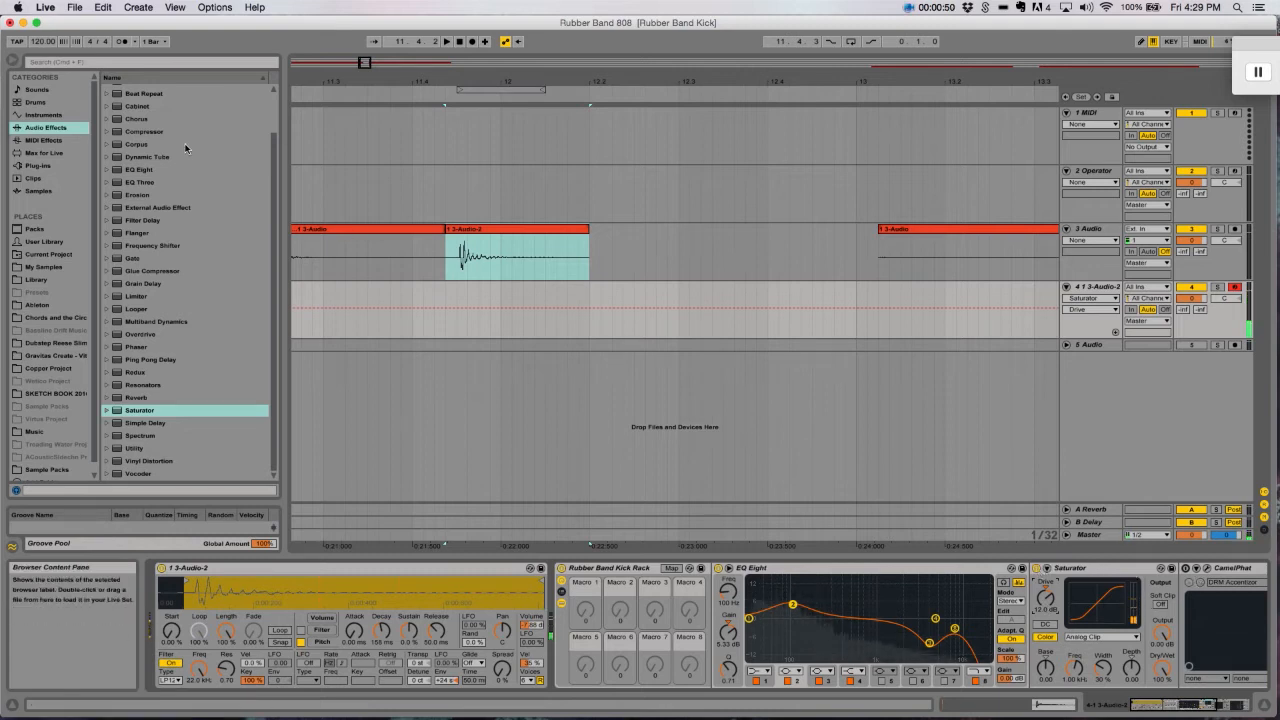
- Add an Amp effect after the Saturator and set its dry/wet mix to 24.6 %
{"action": "scroll", "coordinate": [150, 142], "scroll_direction": "up", "scroll_amount": 3}
{"action": "left_click", "coordinate": [115, 91]}
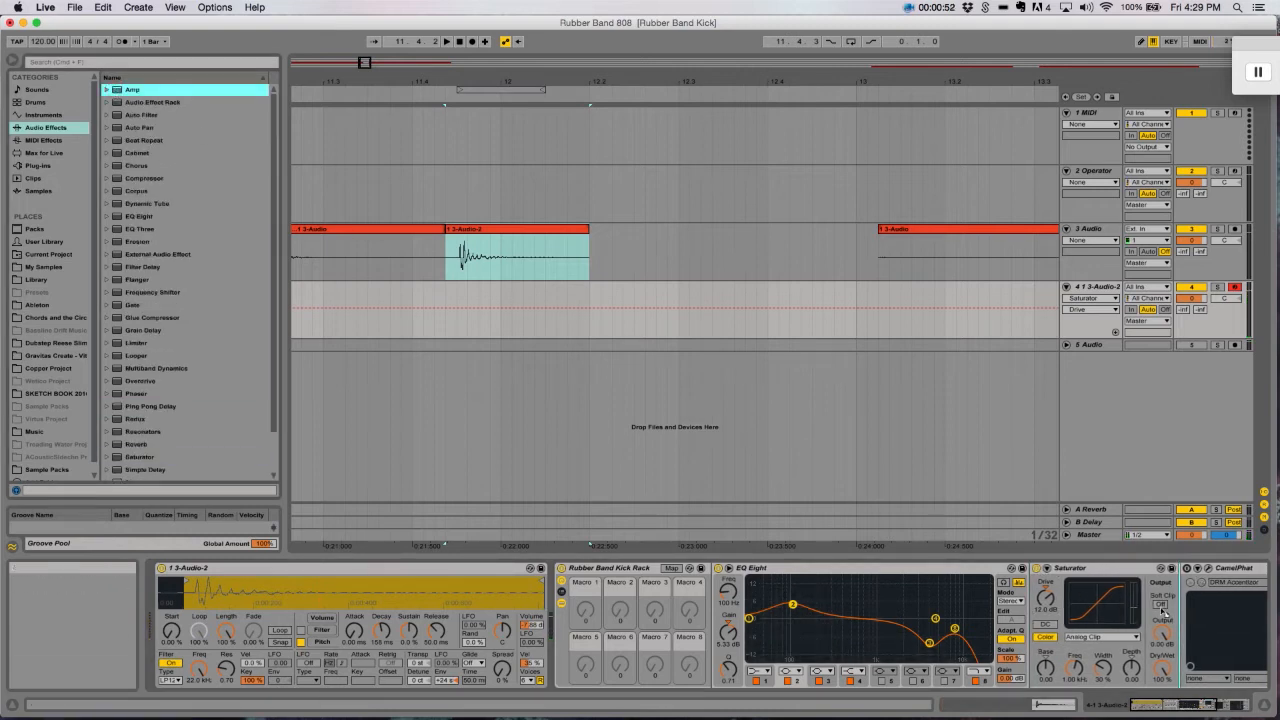
{"action": "key", "text": "Return"}
{"action": "mouse_move", "coordinate": [1243, 678]}
{"action": "left_mouse_down"}
{"action": "mouse_move", "coordinate": [1243, 705]}
{"action": "mouse_move", "coordinate": [1249, 660]}
{"action": "left_mouse_up"}
- Compare the Amp's Rock and Lead types, settle on Boost and keep the dry/wet mix at 24.6 %
{"action": "left_click", "coordinate": [1147, 645]}
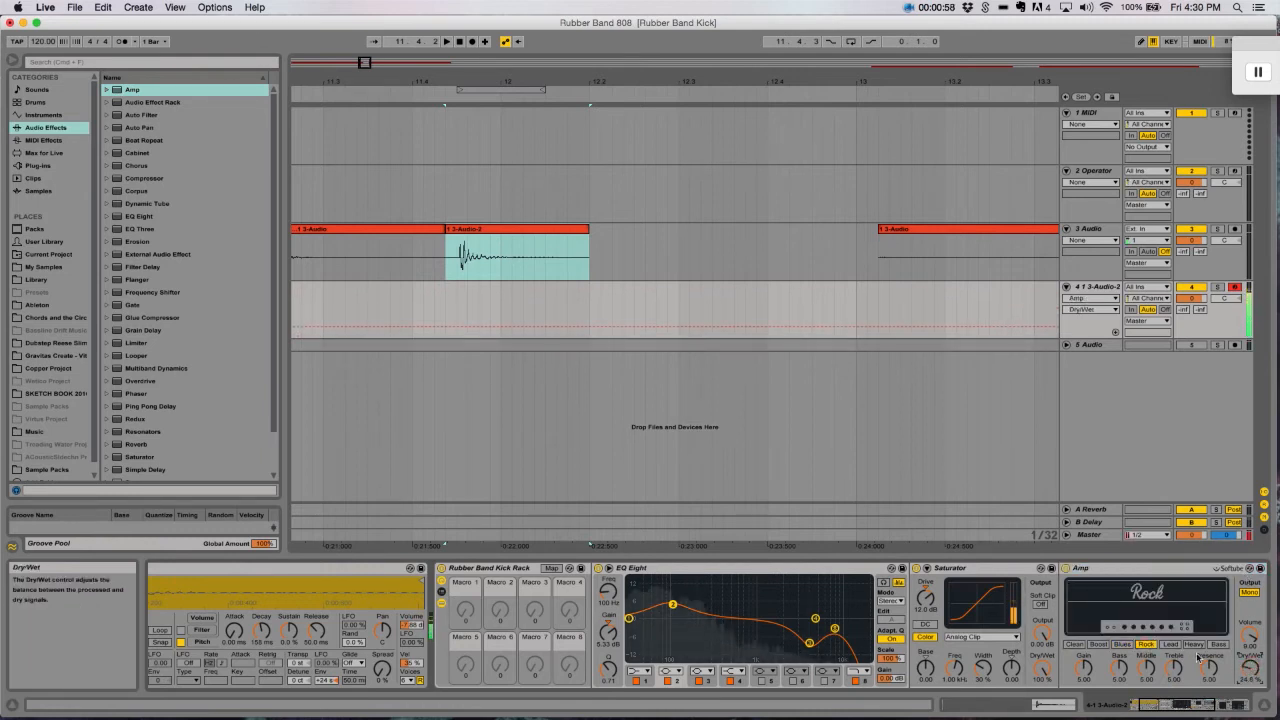
{"action": "left_click", "coordinate": [1170, 645]}
{"action": "left_click", "coordinate": [1147, 645]}
{"action": "left_click", "coordinate": [1098, 644]}
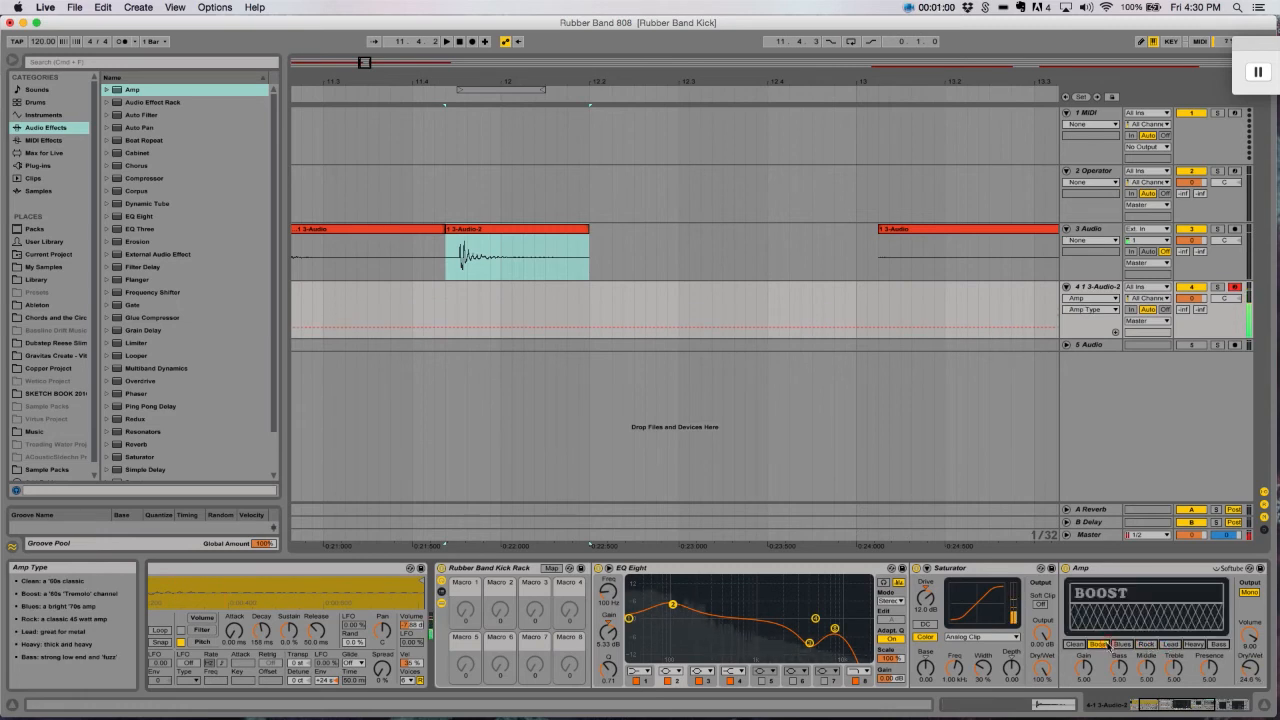
{"action": "left_click_drag", "start_coordinate": [1249, 668], "coordinate": [1249, 670]}
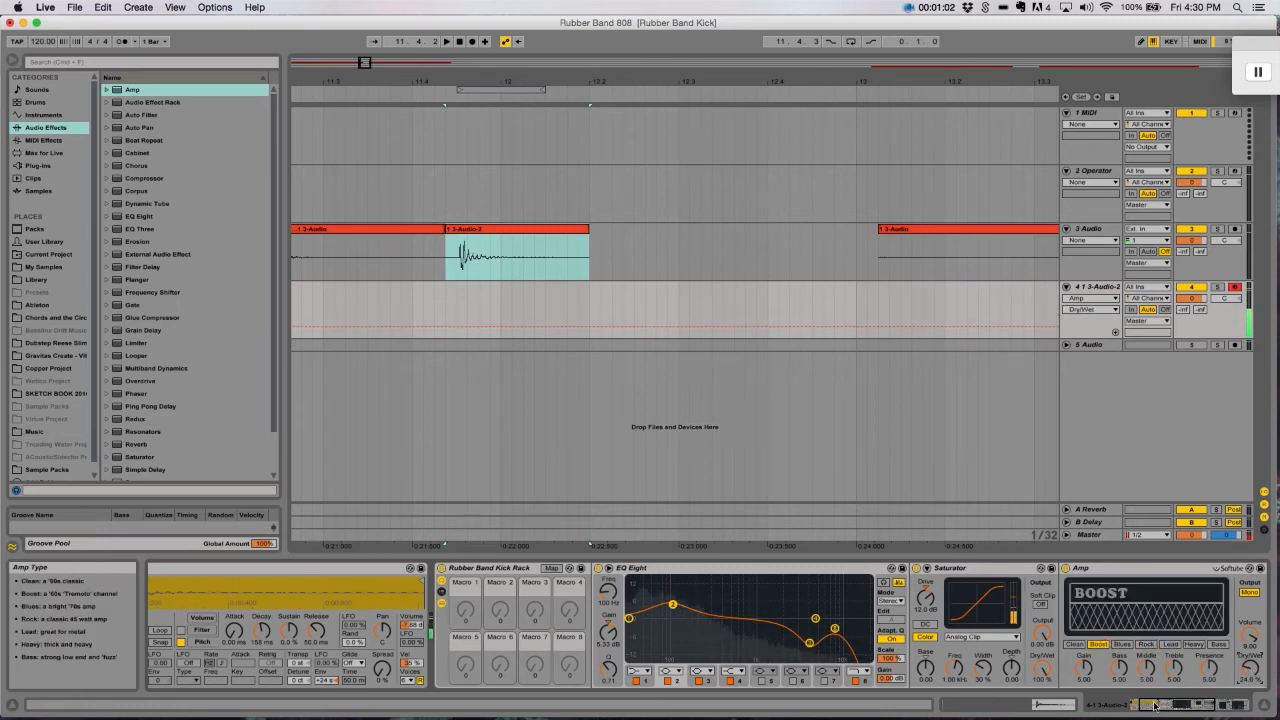
{"action": "scroll", "coordinate": [684, 600], "scroll_direction": "right", "scroll_amount": 5}
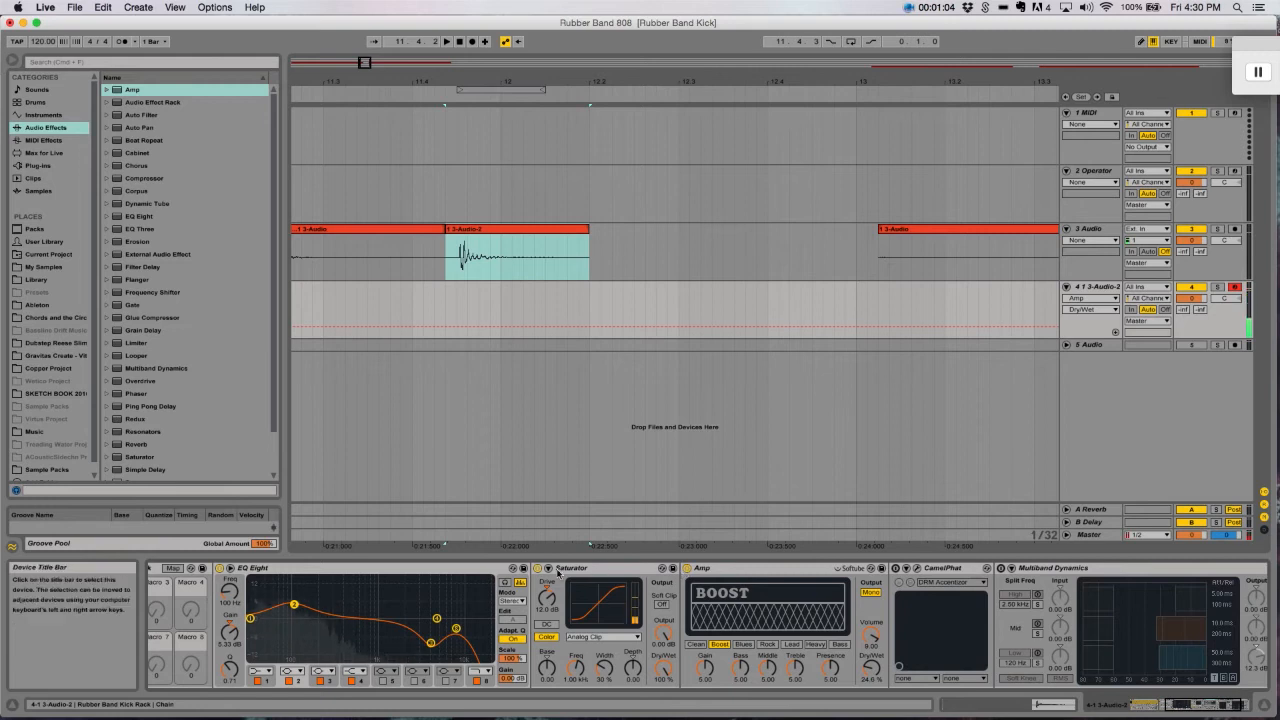
- Compare the chain with CamelPhat active against the Saturator and Amp pair, ending with the Saturator and Amp active
{"action": "left_click", "coordinate": [538, 568]}
{"action": "left_click", "coordinate": [687, 568]}
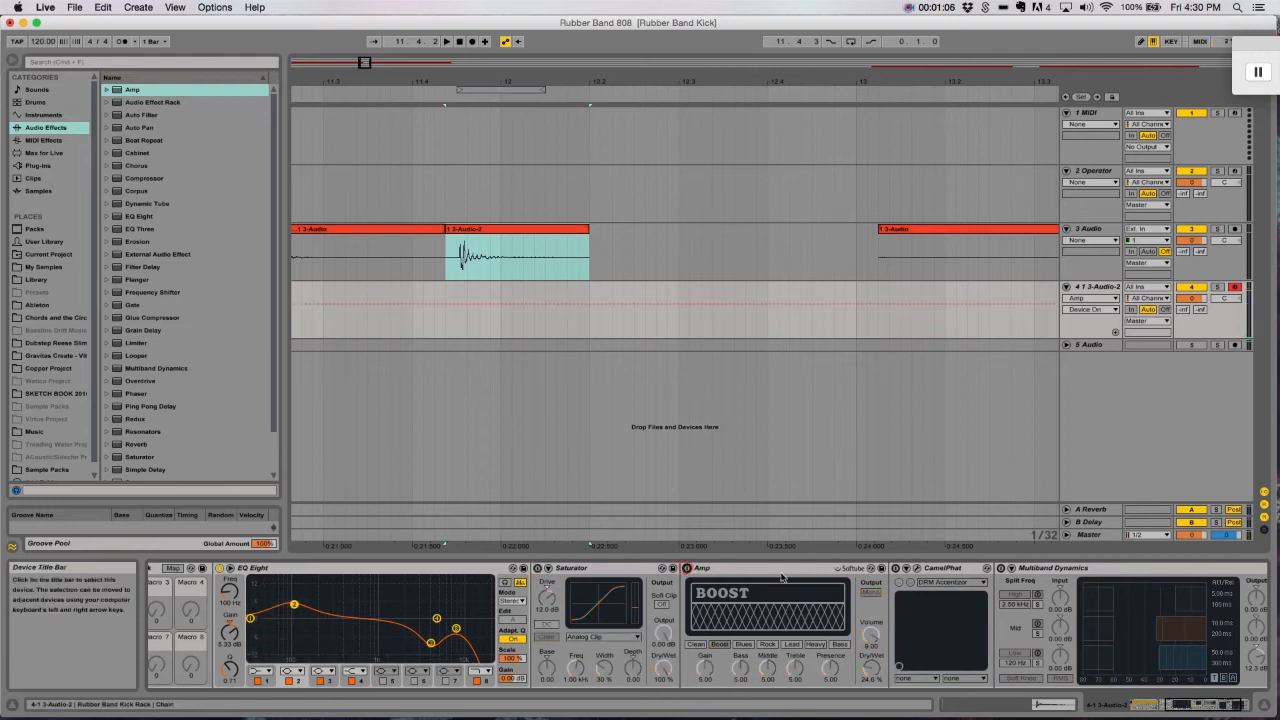
{"action": "left_click", "coordinate": [894, 568]}
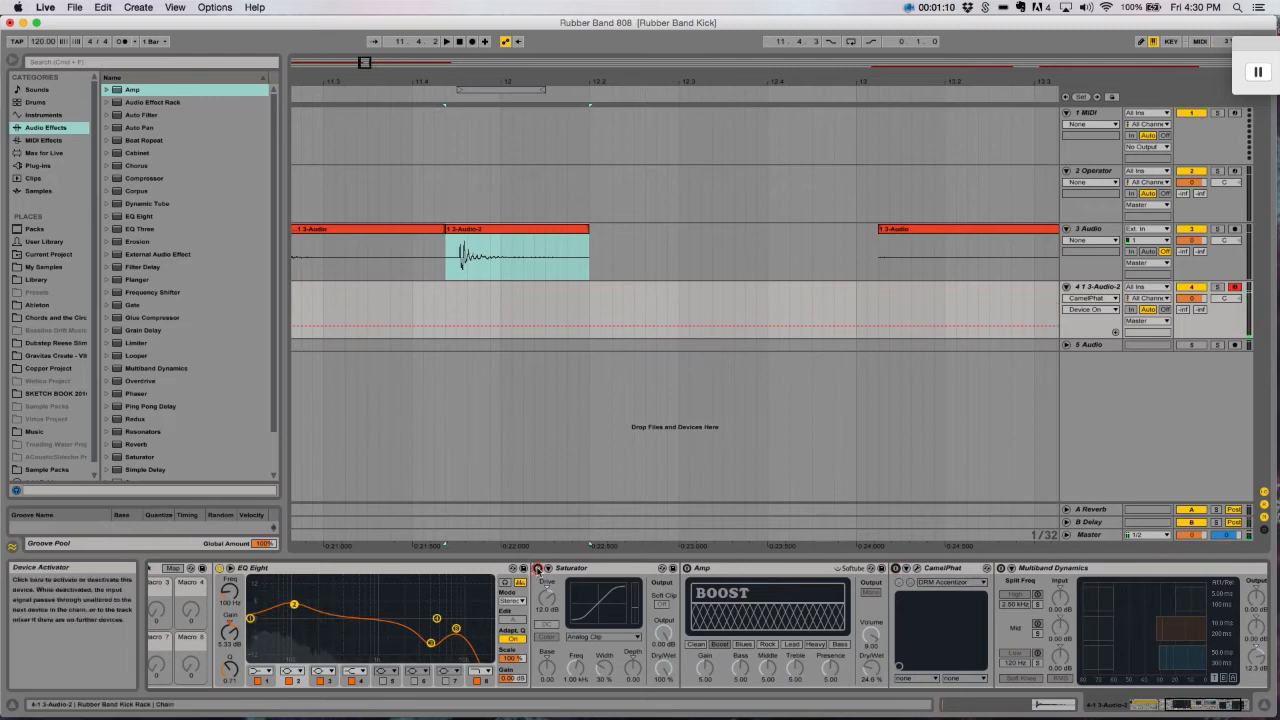
{"action": "left_click", "coordinate": [538, 568]}
{"action": "left_click", "coordinate": [687, 568]}
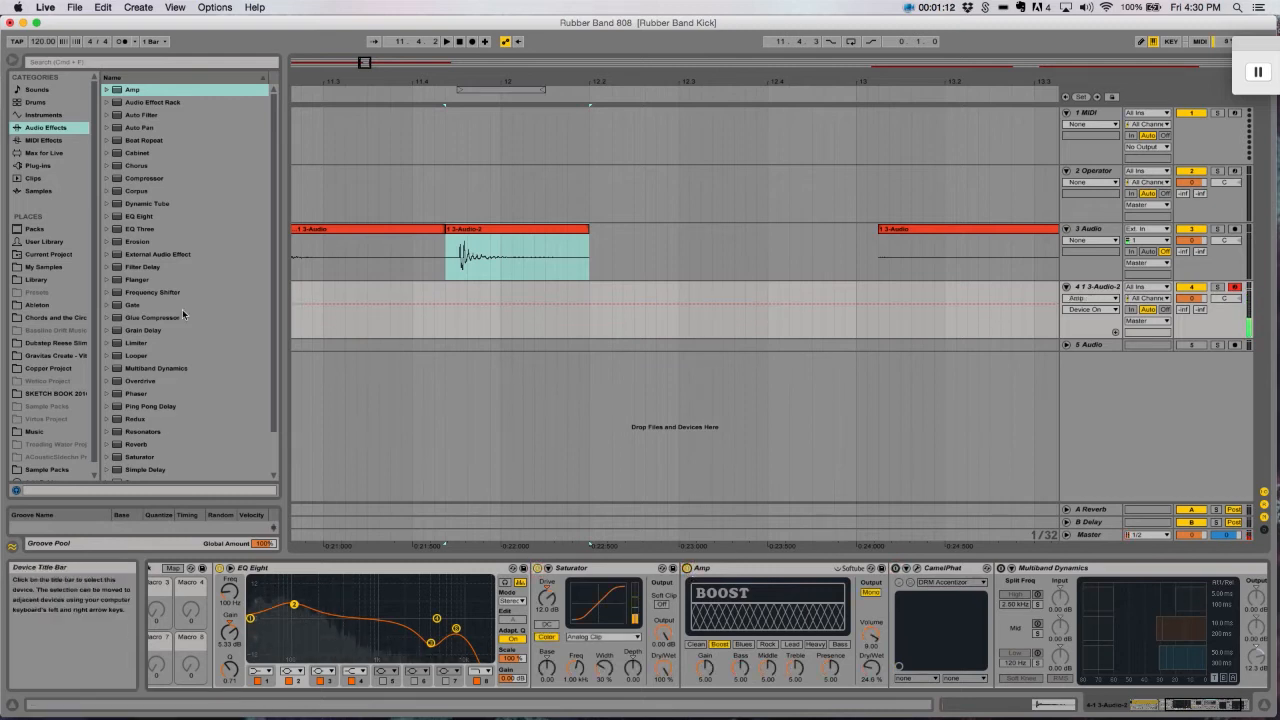
- Add a second EQ Eight between the Amp and CamelPhat and boost its band 2 at about 915 Hz
{"action": "left_click_drag", "start_coordinate": [115, 217], "coordinate": [892, 634]}
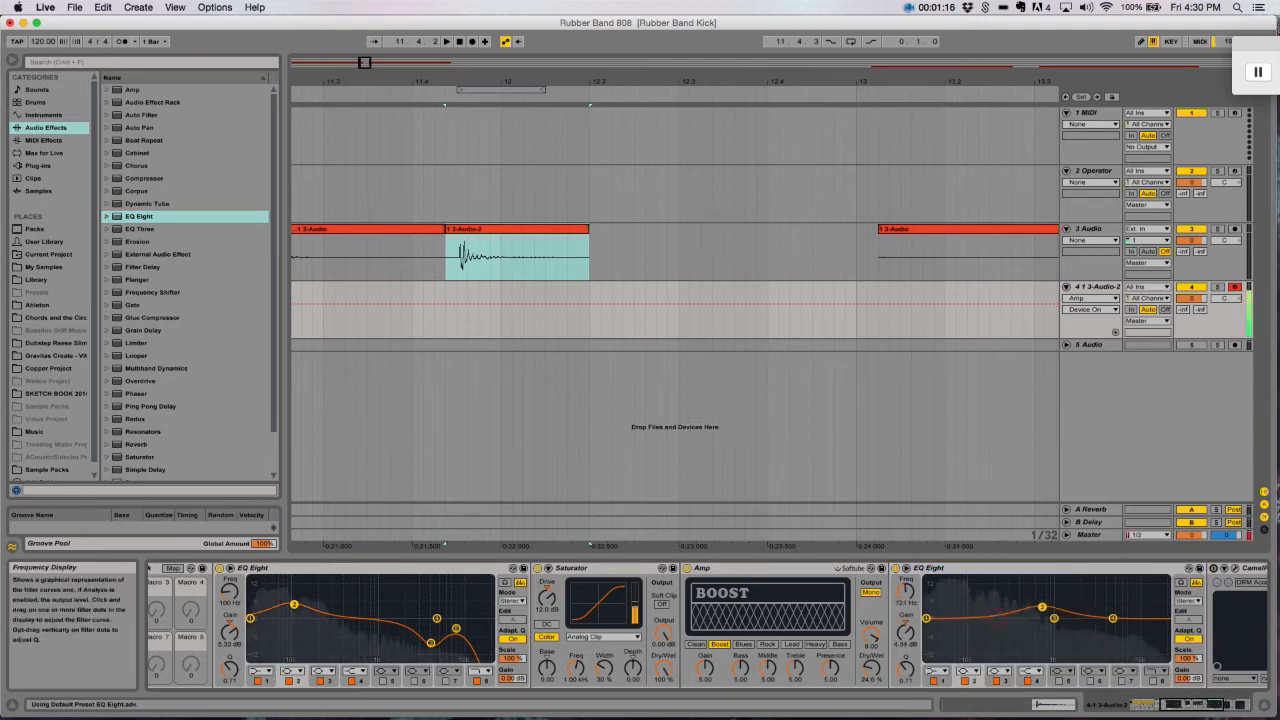
{"action": "mouse_move", "coordinate": [1042, 607]}
{"action": "left_mouse_down"}
{"action": "mouse_move", "coordinate": [1086, 606]}
{"action": "mouse_move", "coordinate": [1050, 601]}
{"action": "left_mouse_up"}
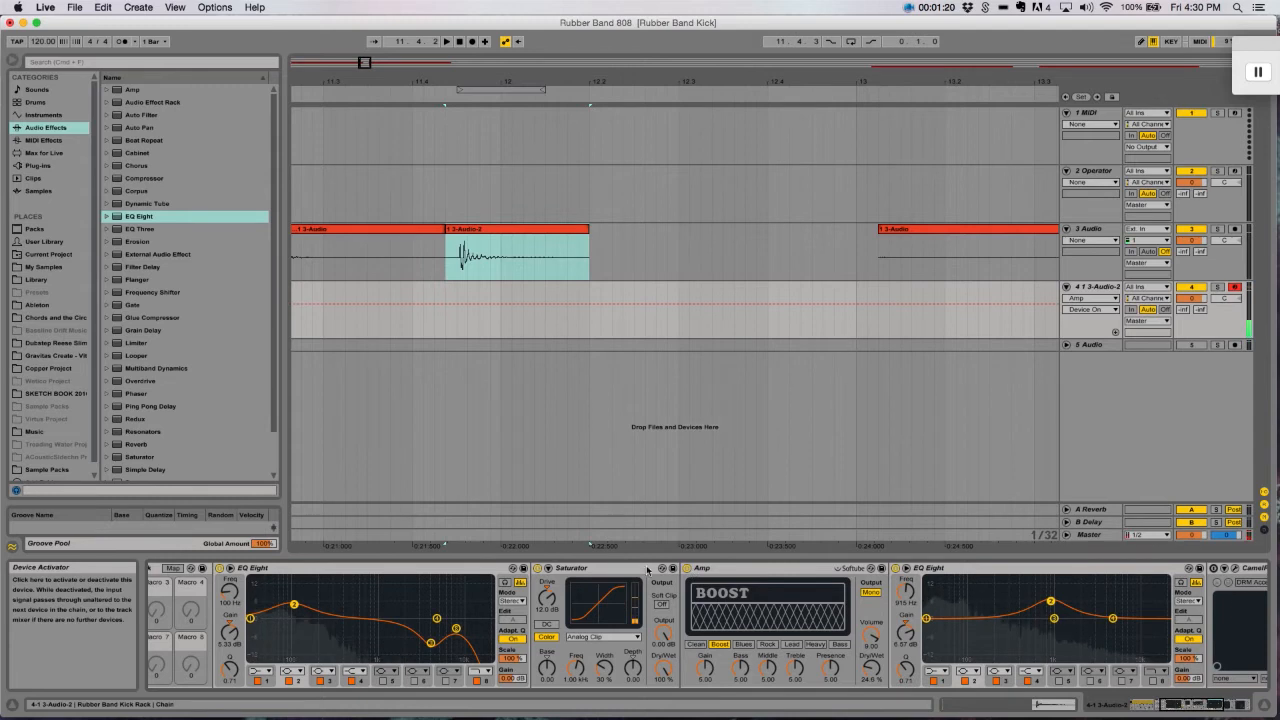
- Compare CamelPhat alone against the Saturator, Amp and second EQ Eight, ending with those three devices active
{"action": "left_click", "coordinate": [538, 568]}
{"action": "left_click", "coordinate": [687, 568]}
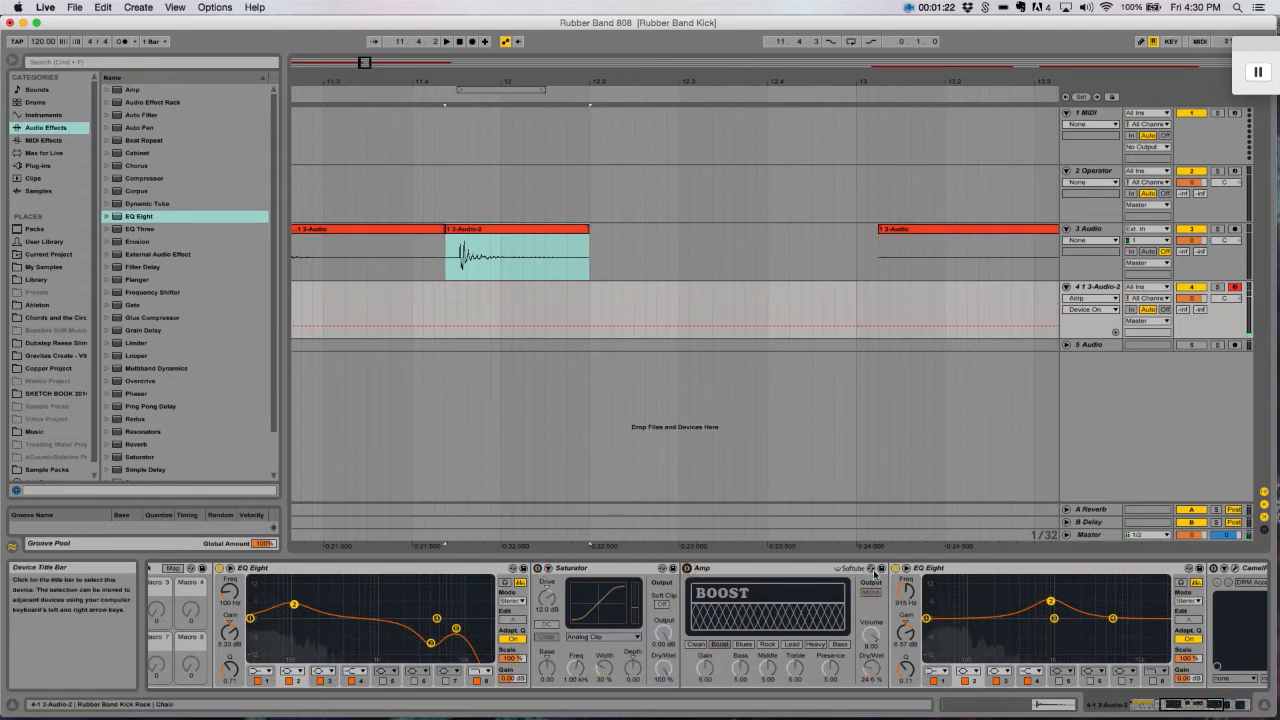
{"action": "left_click", "coordinate": [896, 568]}
{"action": "left_click", "coordinate": [1214, 568]}
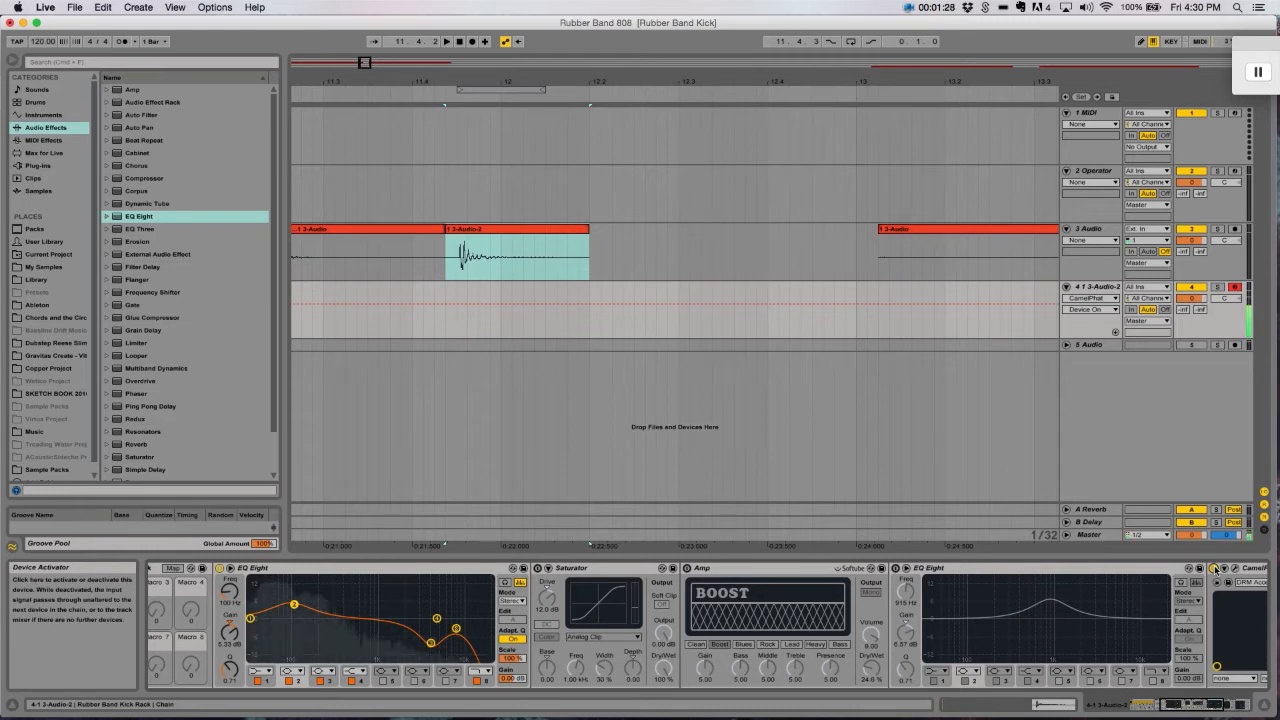
{"action": "left_click", "coordinate": [896, 568]}
{"action": "left_click", "coordinate": [688, 569]}
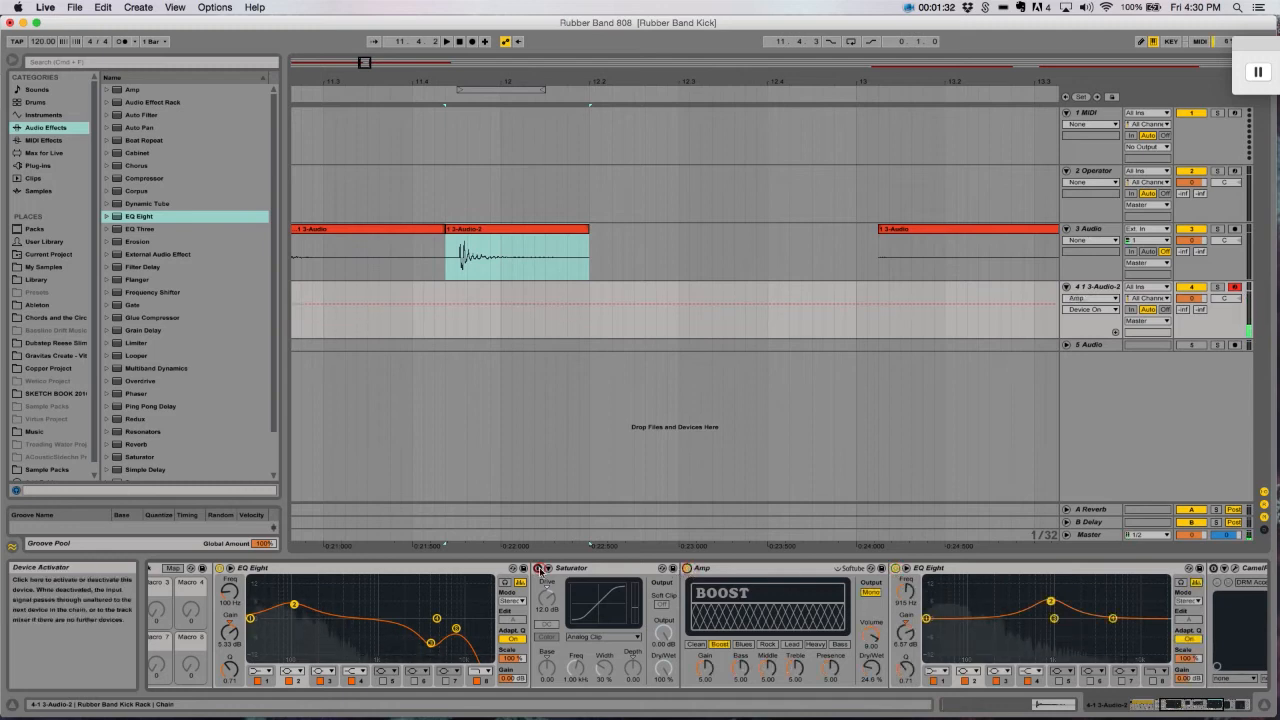
{"action": "left_click", "coordinate": [538, 569]}
- Soften the second EQ Eight's boost with a Q of 0.36 and set the Saturator's dry/wet to 80.2 % and output to about -4 dB
{"action": "left_click_drag", "start_coordinate": [1113, 618], "coordinate": [1050, 600]}
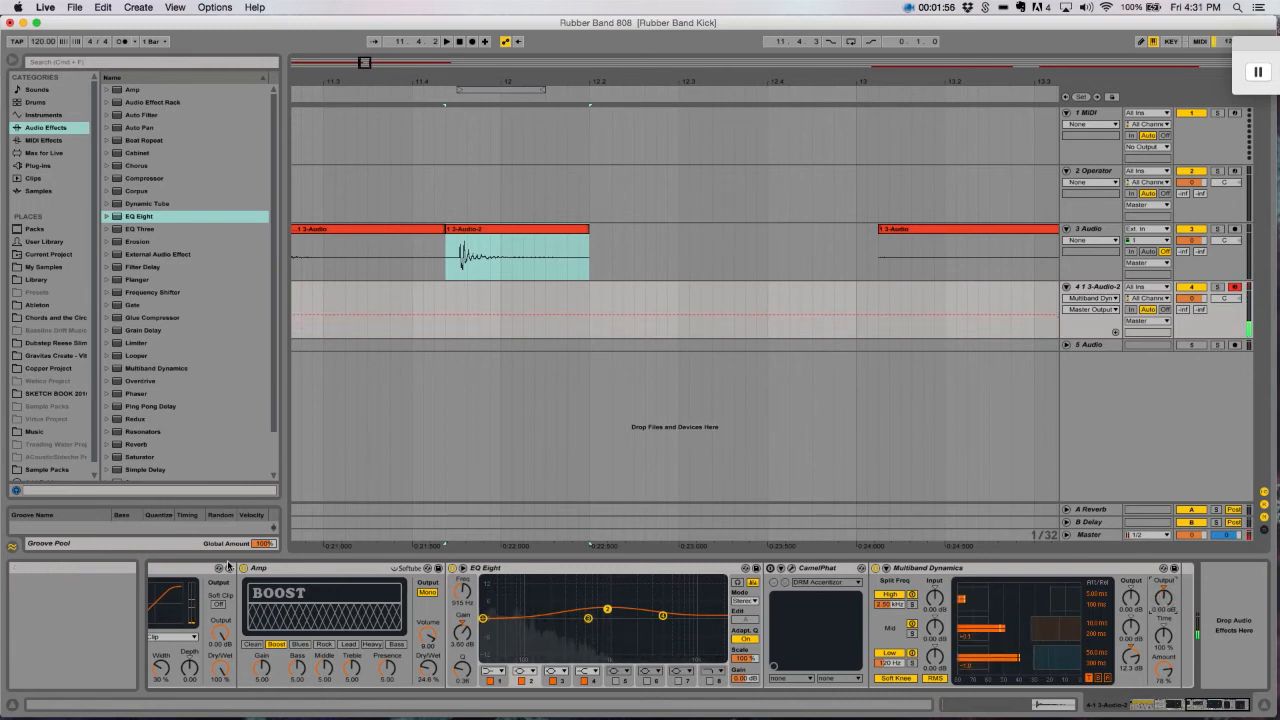
{"action": "left_click_drag", "start_coordinate": [1200, 705], "coordinate": [1162, 705]}
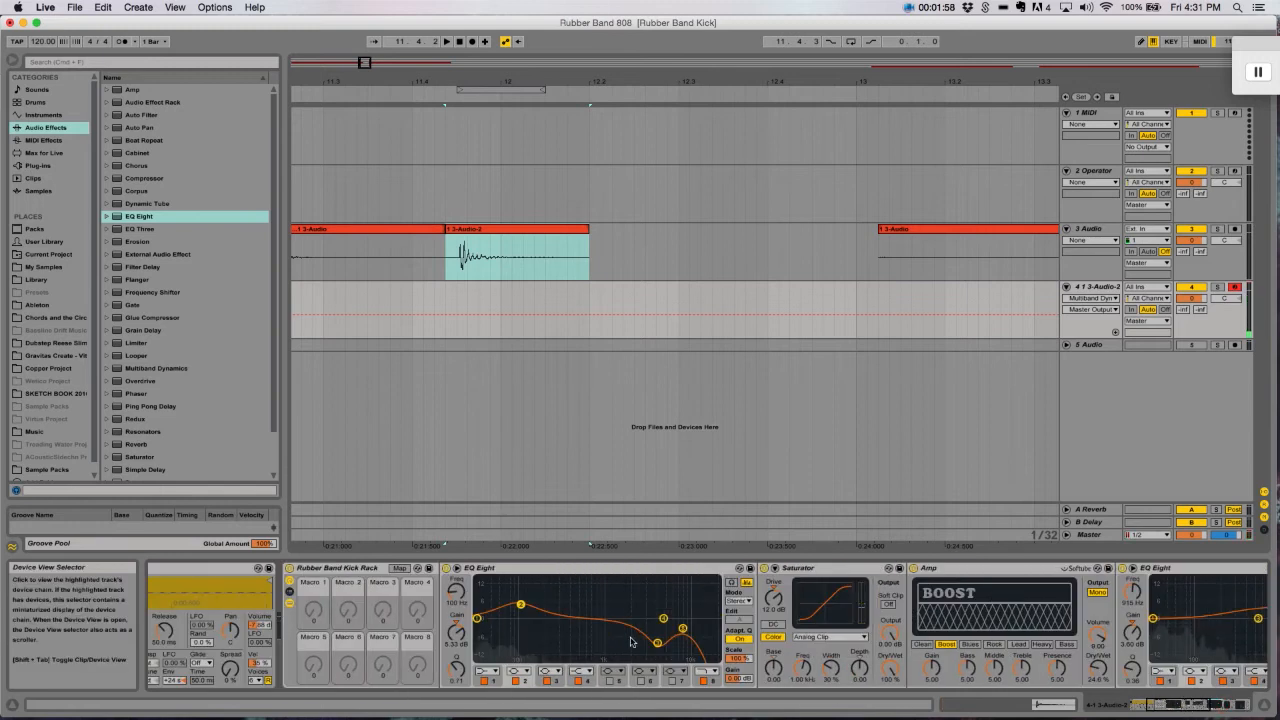
{"action": "left_click_drag", "start_coordinate": [896, 676], "coordinate": [896, 704]}
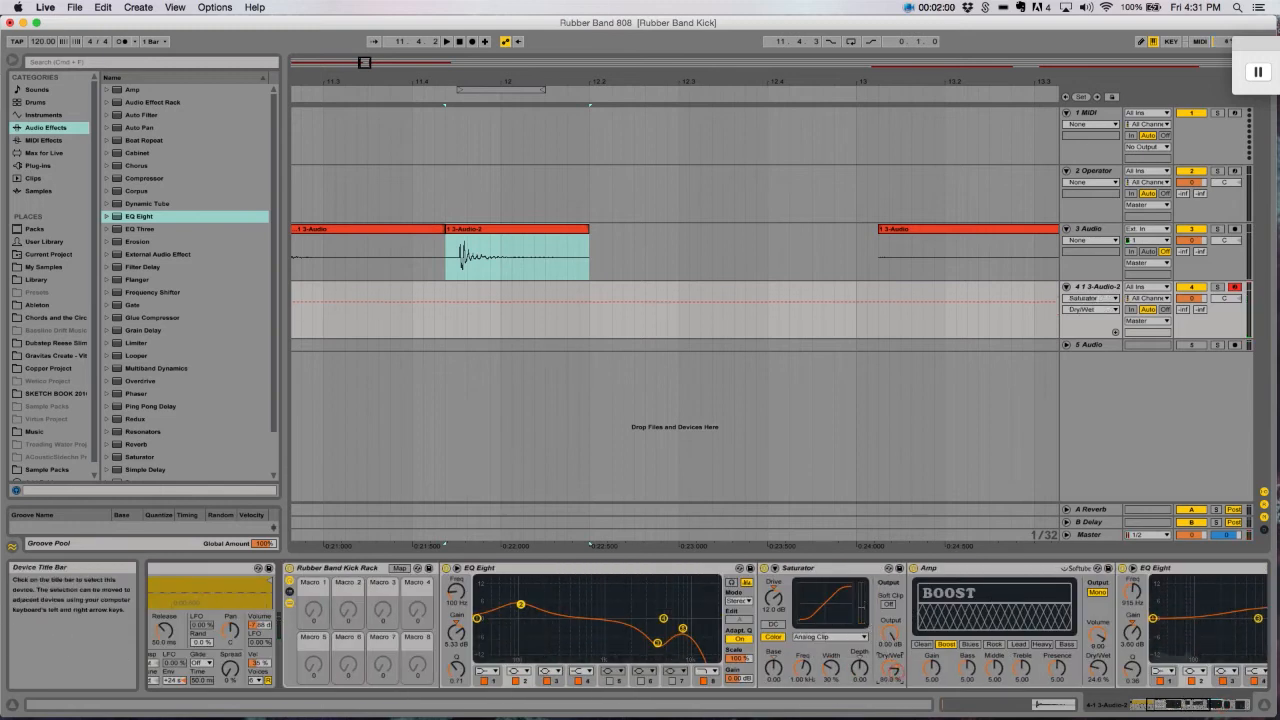
{"action": "left_click_drag", "start_coordinate": [891, 635], "coordinate": [893, 664]}
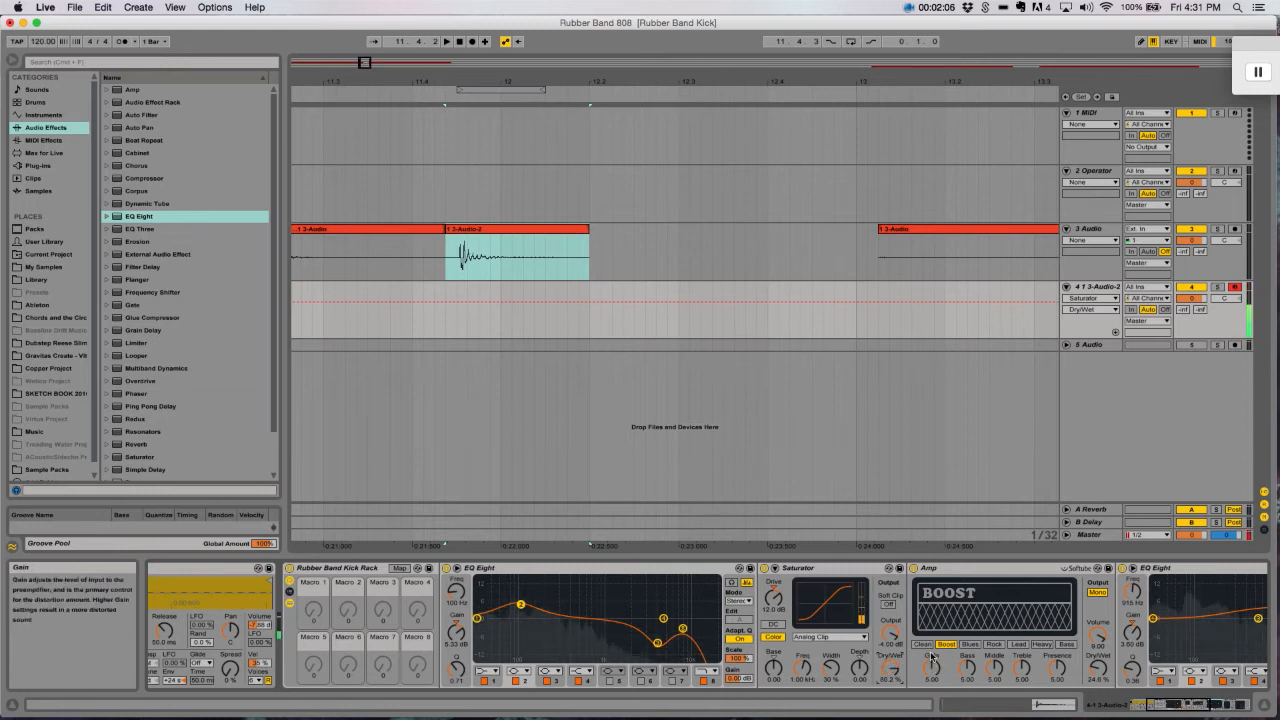
- Bypass the Saturator, Amp and second EQ Eight and activate CamelPhat ahead of Multiband Dynamics
{"action": "left_click", "coordinate": [1145, 705]}
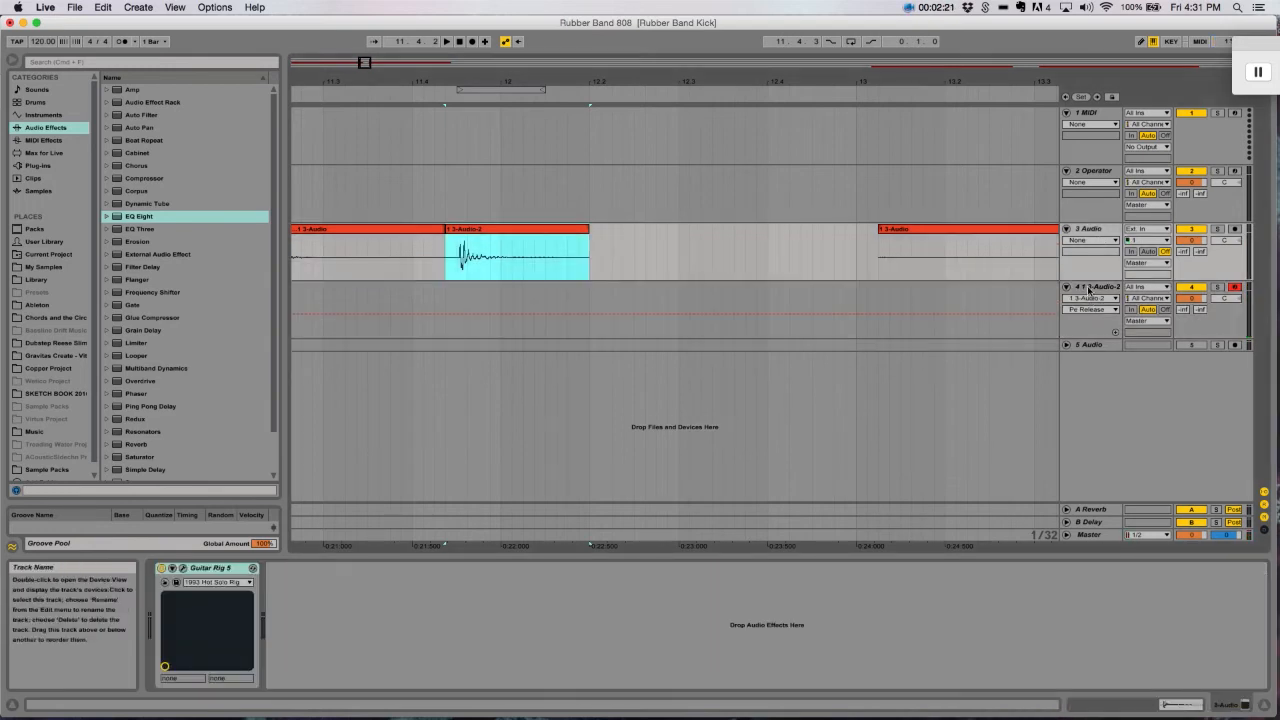
{"action": "left_click", "coordinate": [1089, 289]}
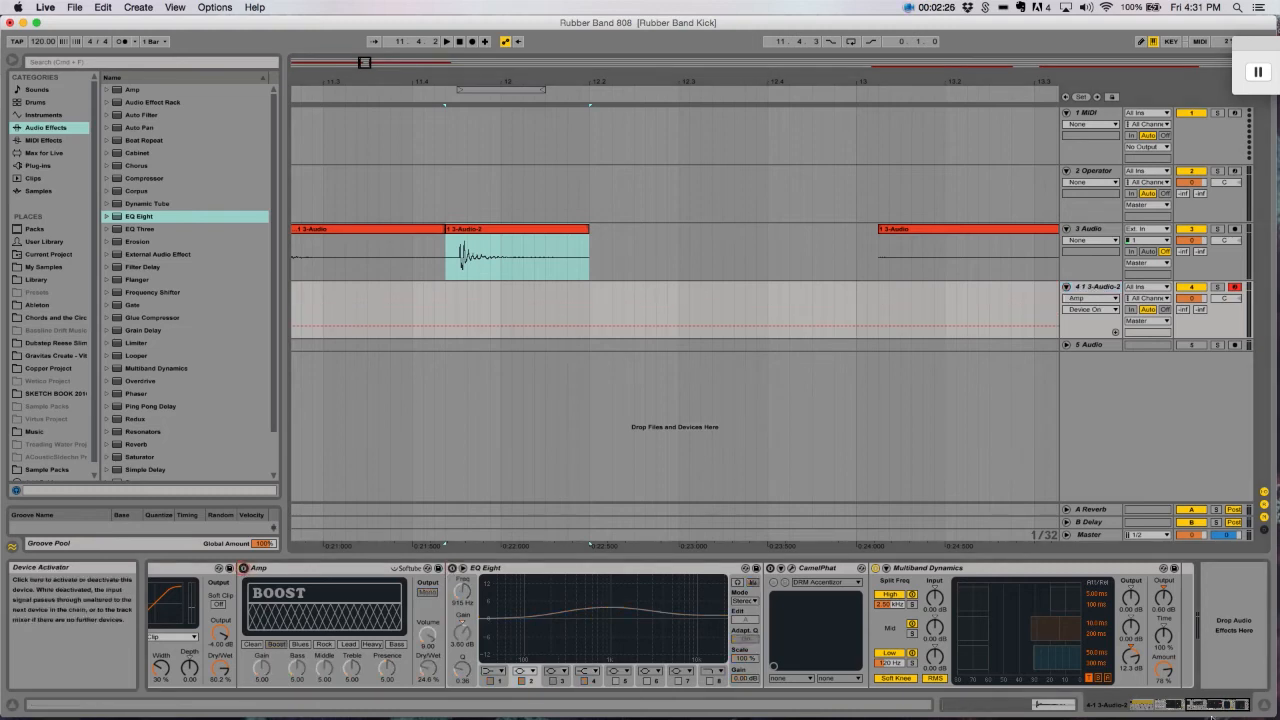
{"action": "left_click", "coordinate": [1147, 700]}
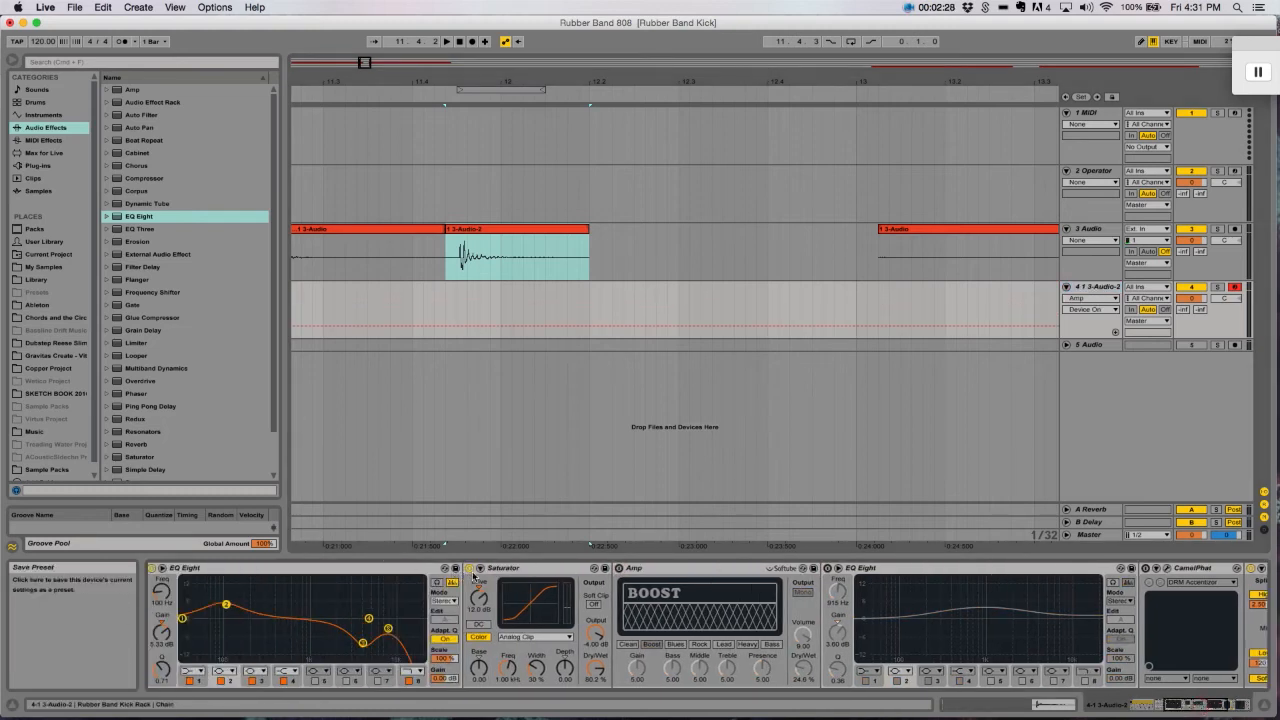
{"action": "left_click", "coordinate": [1145, 569]}
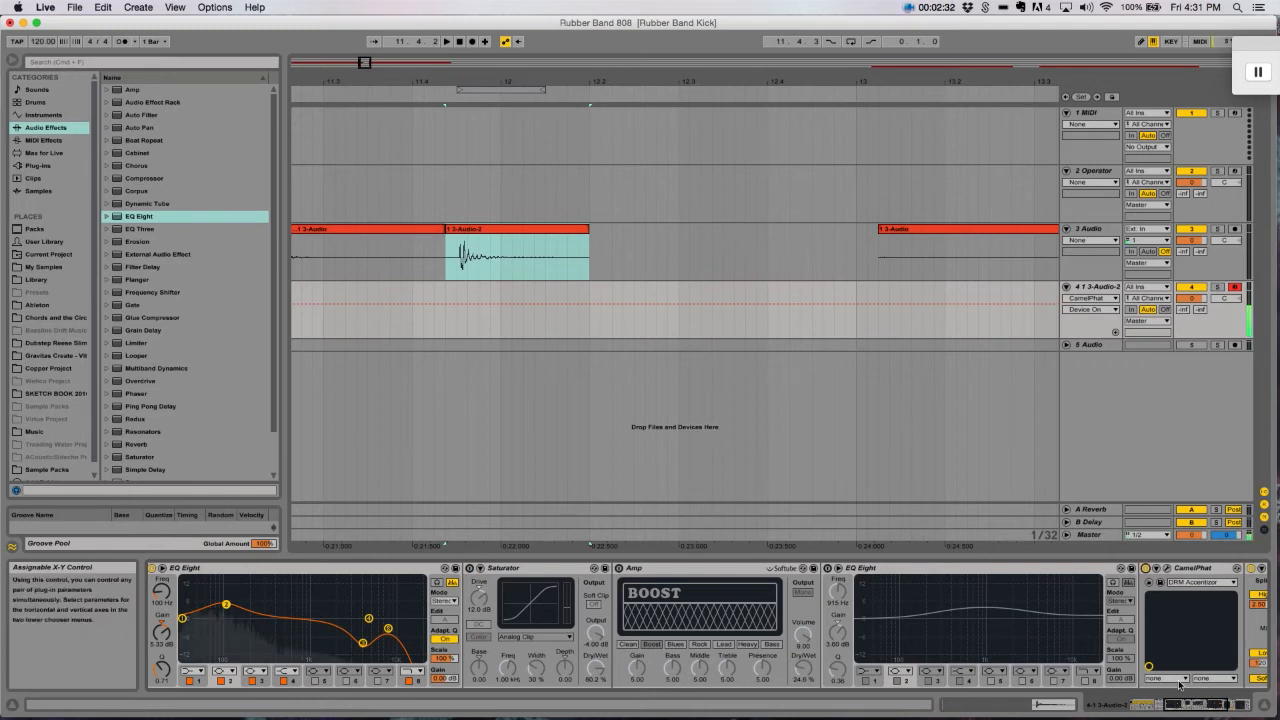
{"action": "left_click_drag", "start_coordinate": [1195, 697], "coordinate": [1222, 710]}
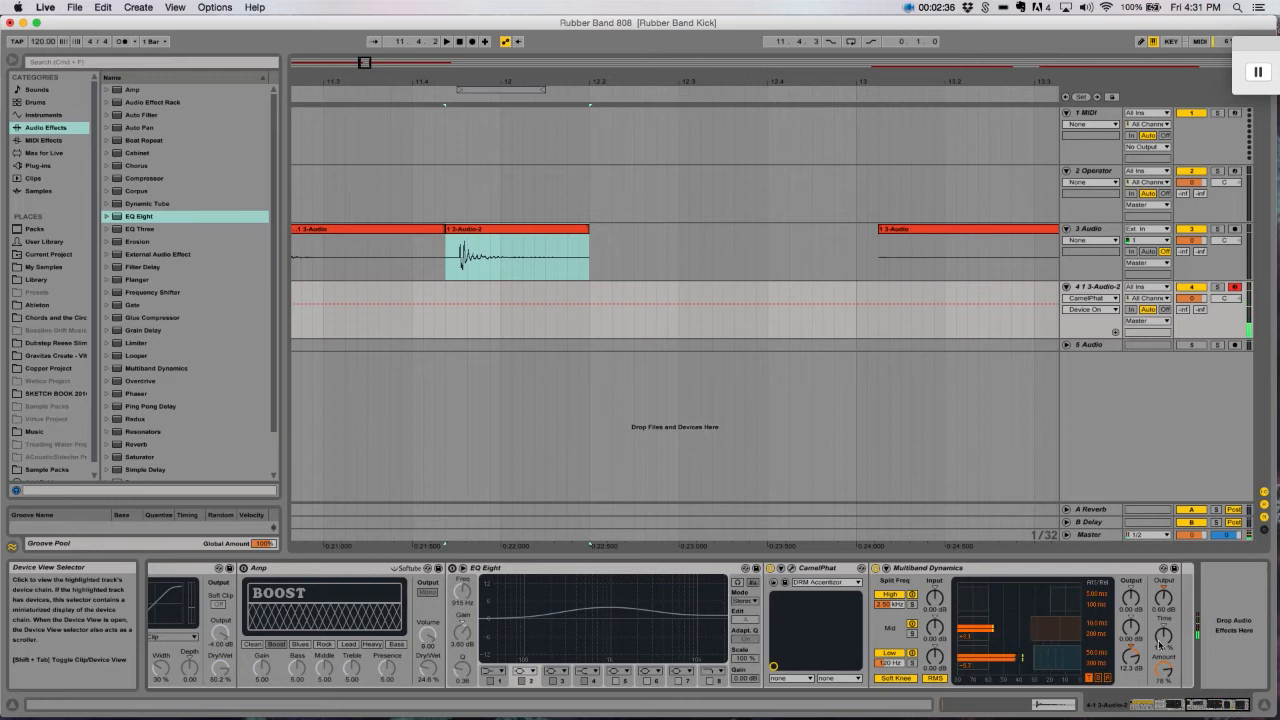
- Audition the CamelPhat-processed kick on the sampler track and examine the start of its device chain
{"action": "key", "text": "minus"}
{"action": "key", "text": "minus"}
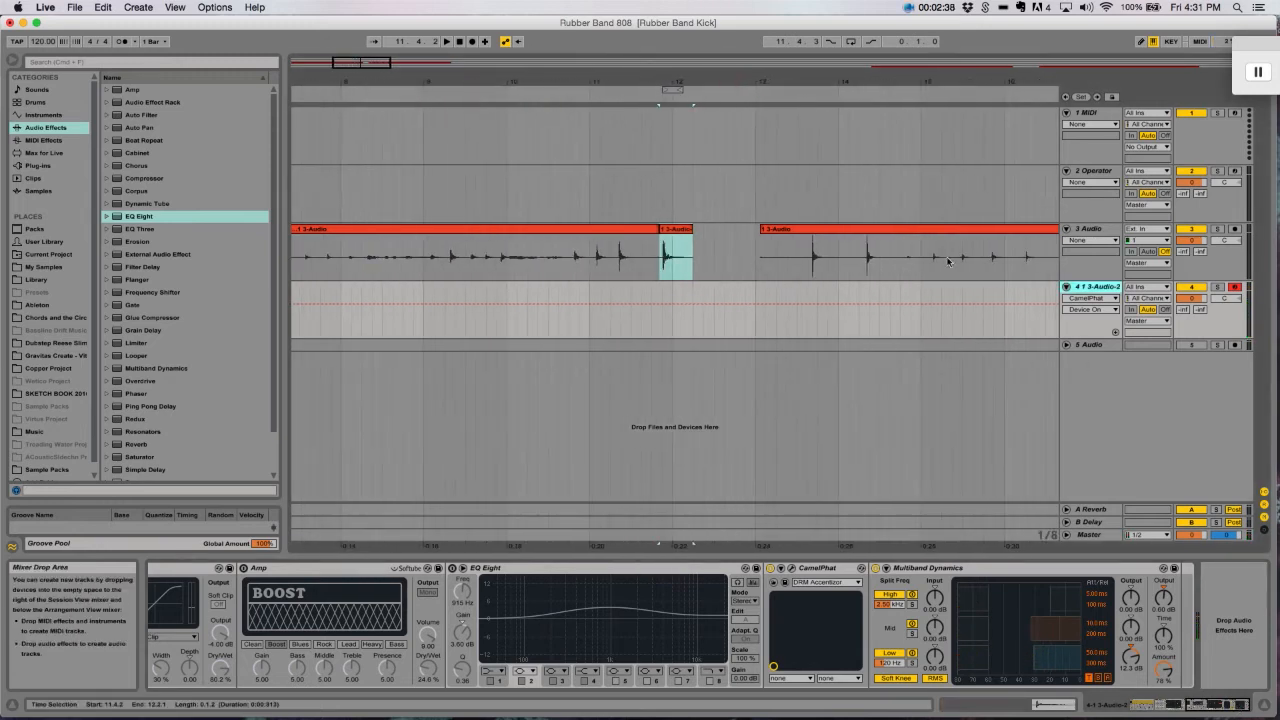
{"action": "left_click", "coordinate": [716, 290]}
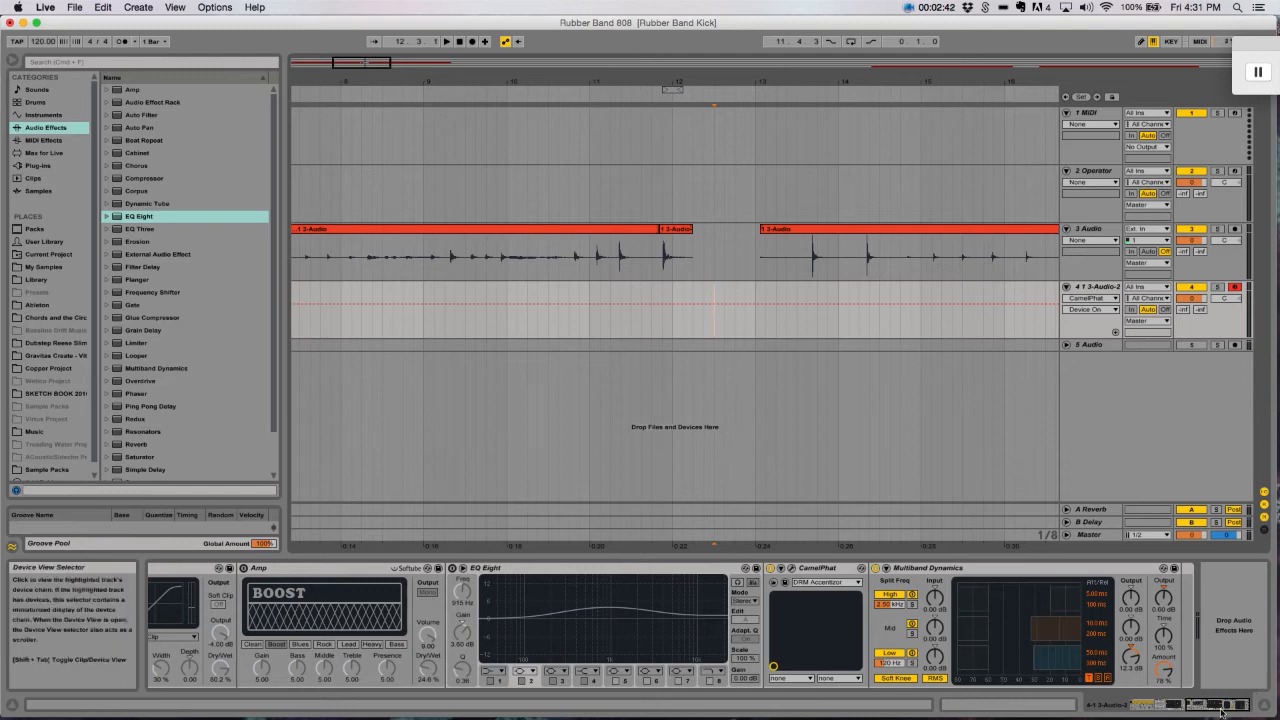
{"action": "left_click", "coordinate": [1146, 705]}
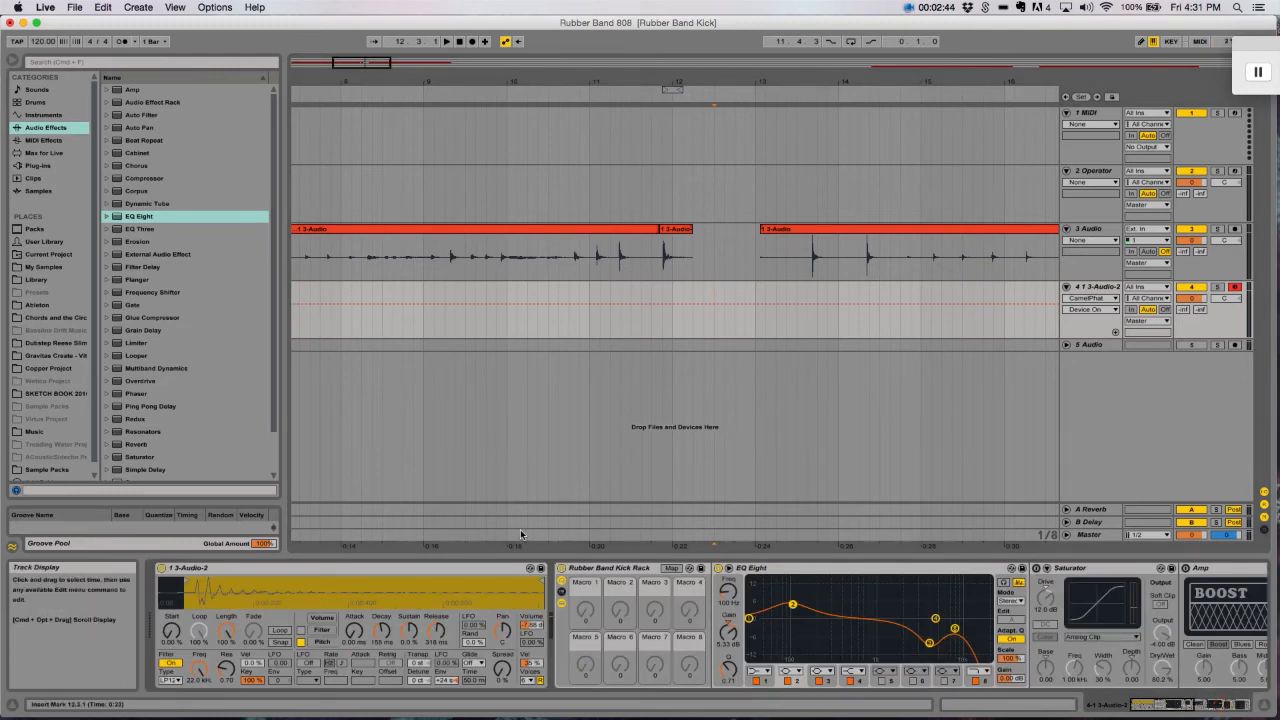
{"action": "key", "text": "a"}
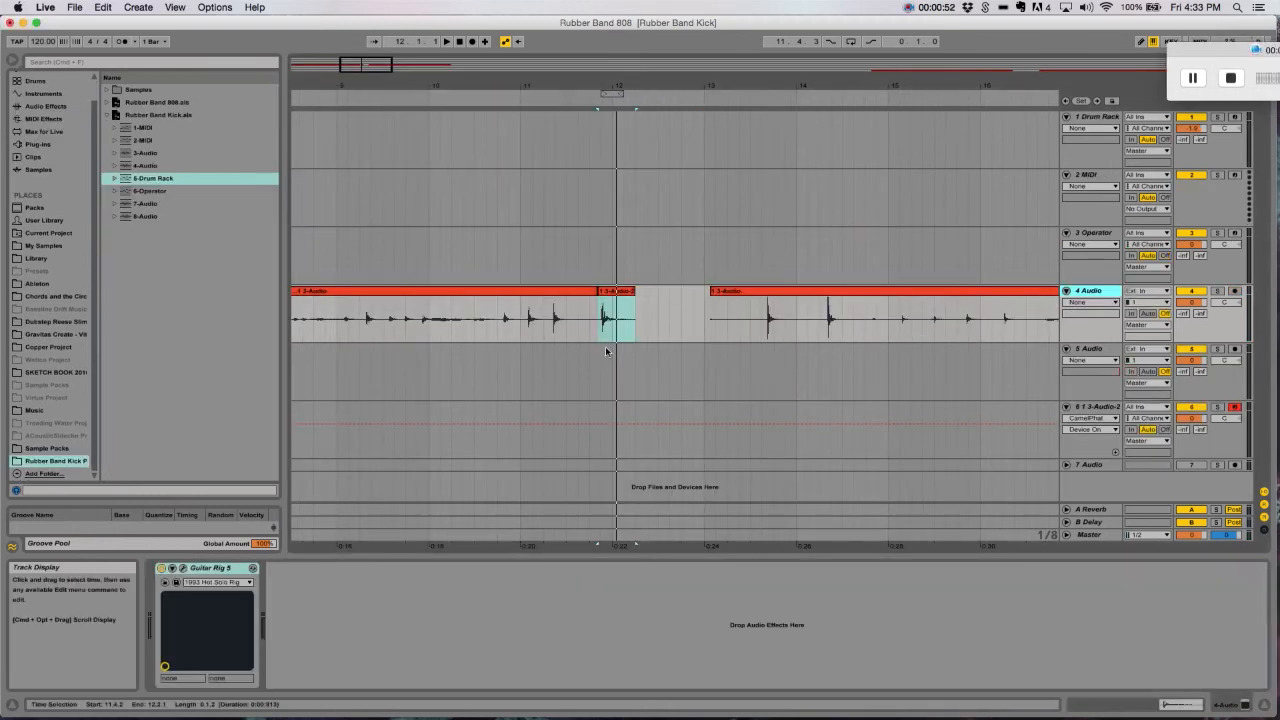
- Set the 5 Audio track's input to Resampling, arm it and leave only the sampler track soloed
{"action": "left_click", "coordinate": [588, 352]}
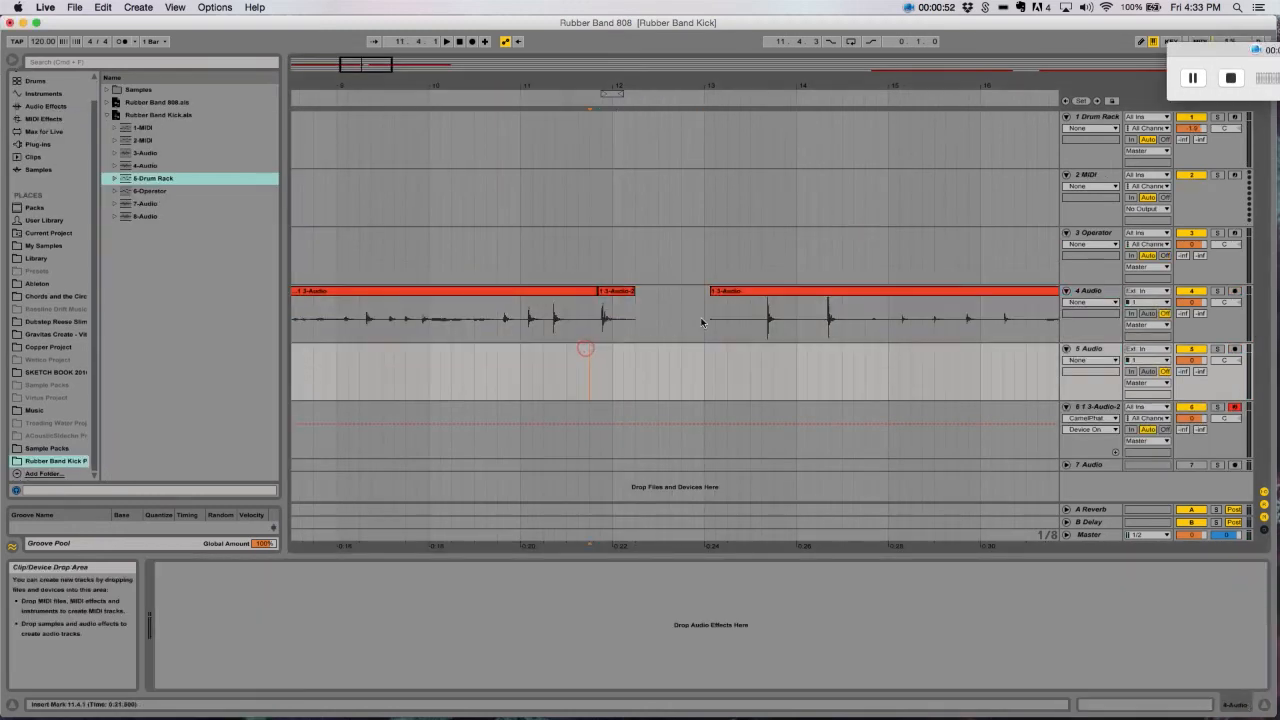
{"action": "left_click", "coordinate": [1093, 294]}
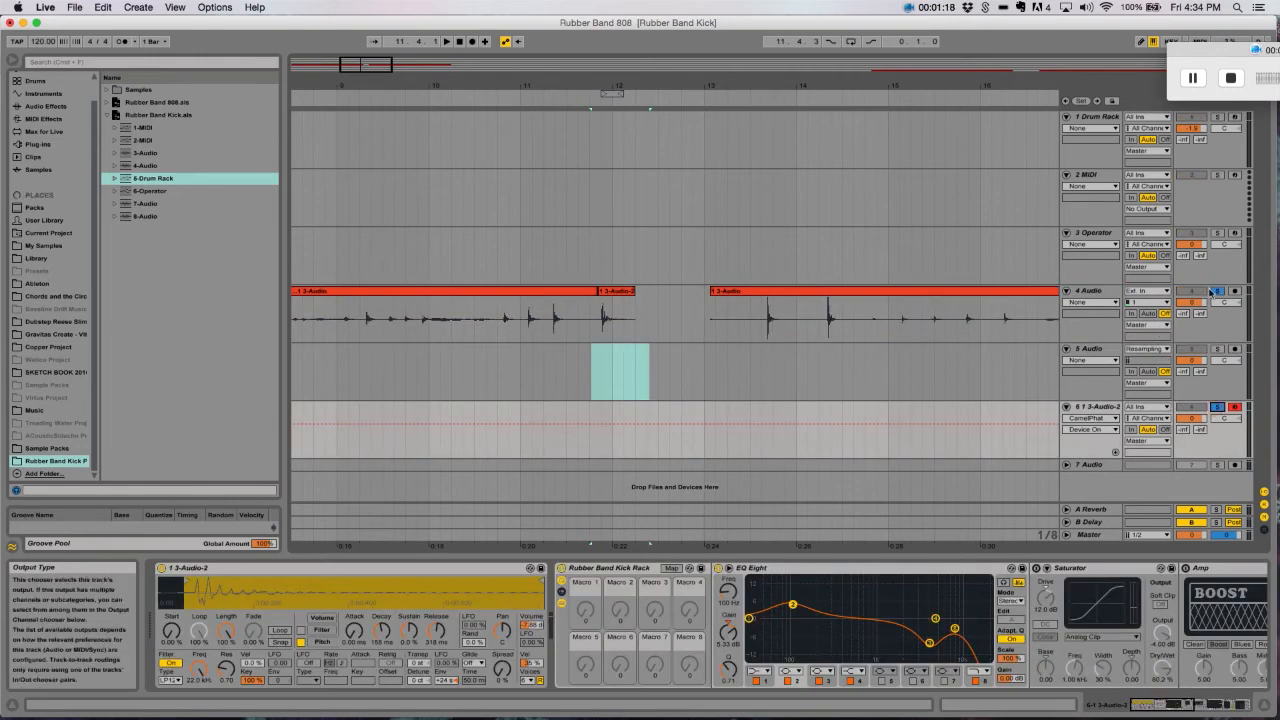
{"action": "left_click", "coordinate": [1218, 291]}
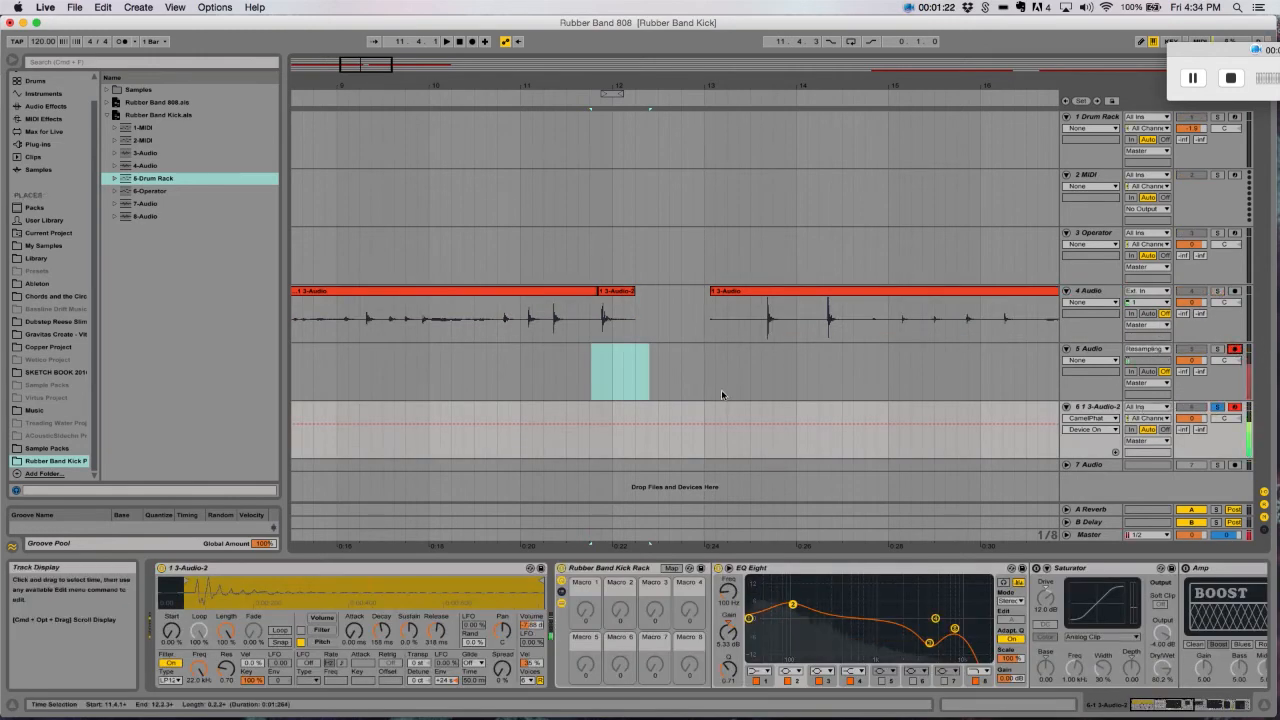
- Record several processed kick hits onto the armed 5 Audio track starting at 11.4.3 and stop the recording
{"action": "left_click", "coordinate": [600, 422]}
{"action": "left_click", "coordinate": [474, 42]}
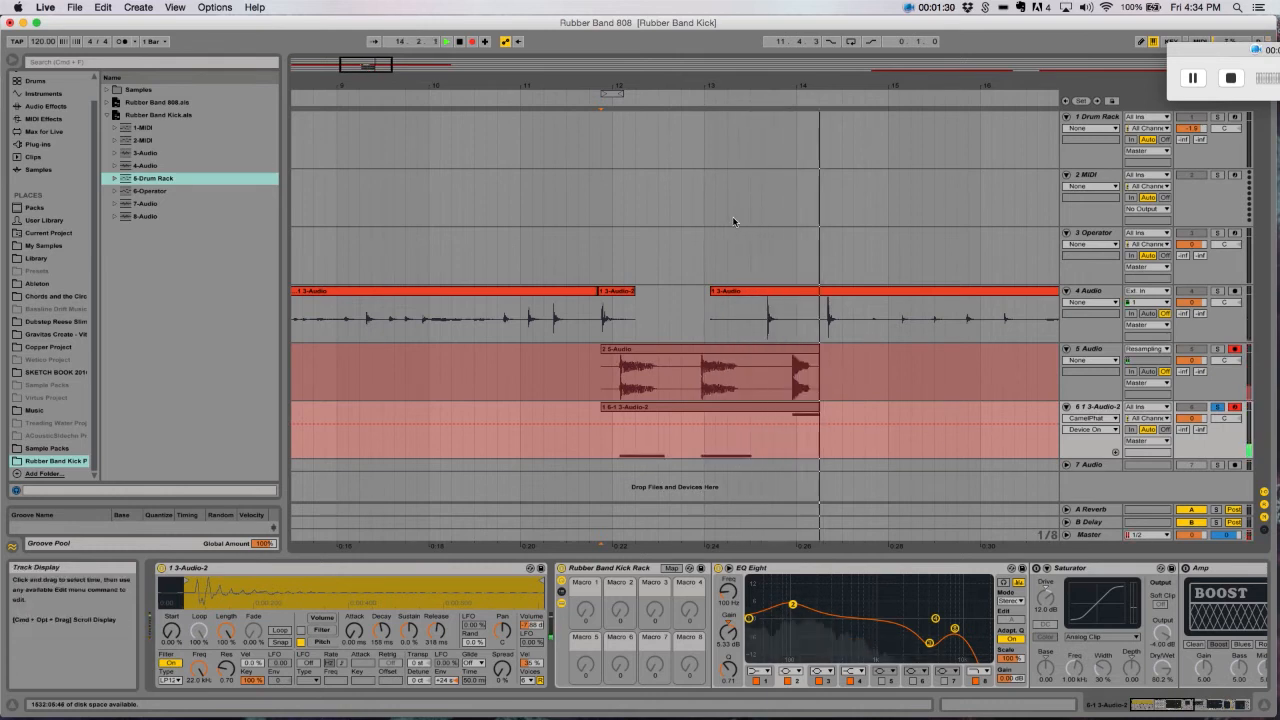
{"action": "key", "text": "space"}
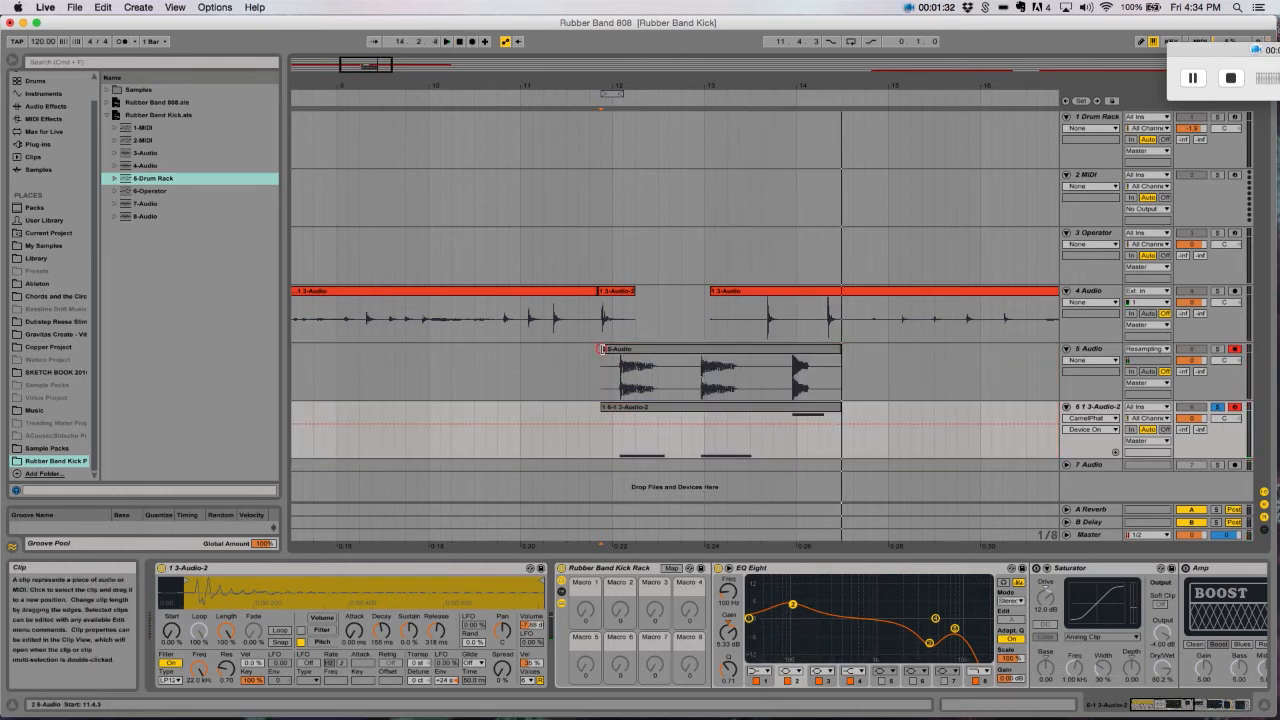
- Trim the start of the resampled clip and isolate its first kick hit as a separate clip from 12.1.1 to 12.3.3
{"action": "mouse_move", "coordinate": [601, 349]}
{"action": "left_mouse_down"}
{"action": "mouse_move", "coordinate": [658, 368]}
{"action": "mouse_move", "coordinate": [640, 352]}
{"action": "mouse_move", "coordinate": [309, 674]}
{"action": "left_mouse_up"}
{"action": "left_click", "coordinate": [669, 367]}
{"action": "key", "text": "Delete"}
- Load the isolated kick clip onto the Drum Rack's C1 pad, preview it and arm the Drum Rack track
{"action": "left_click", "coordinate": [1097, 117]}
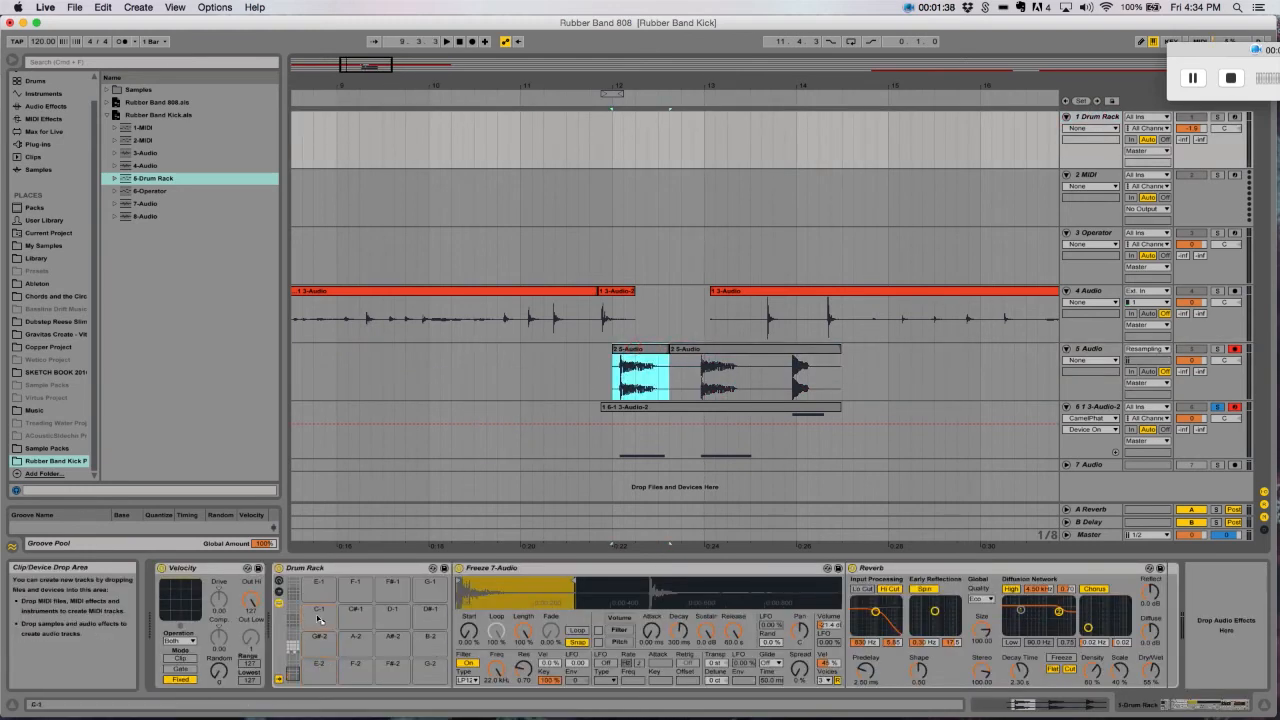
{"action": "left_click", "coordinate": [296, 650]}
{"action": "left_click", "coordinate": [318, 666]}
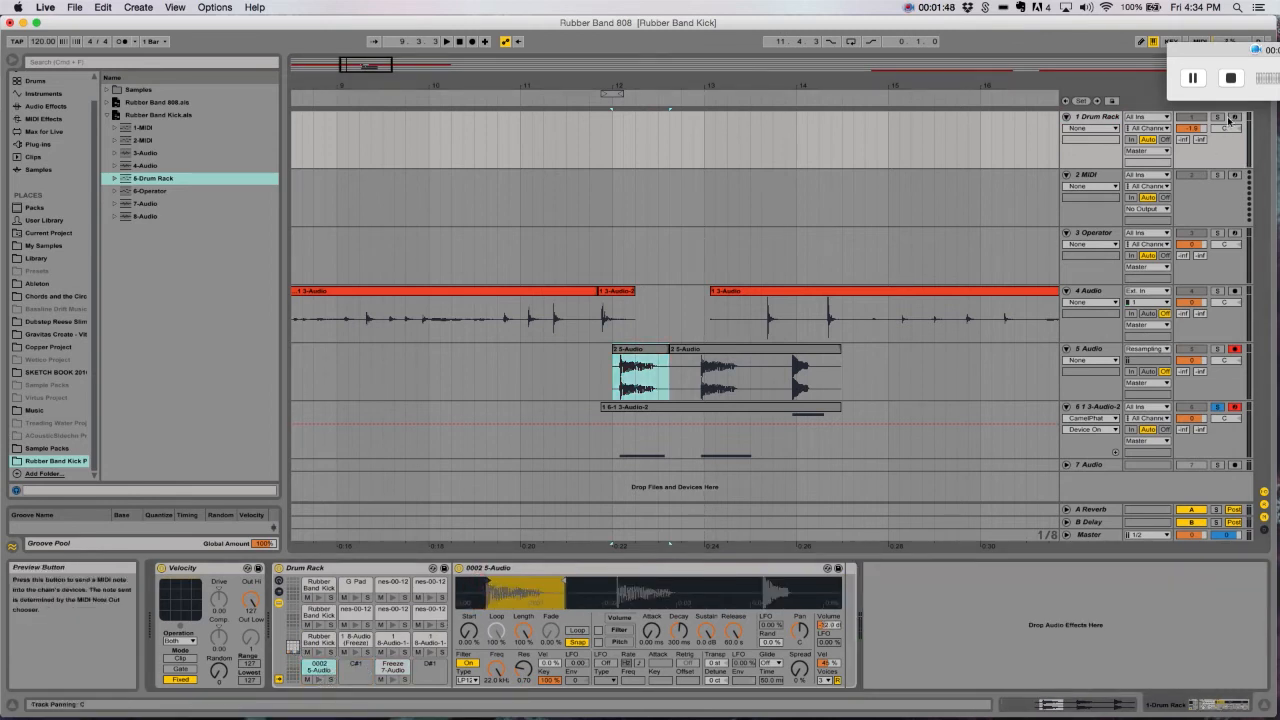
{"action": "left_click", "coordinate": [319, 679]}
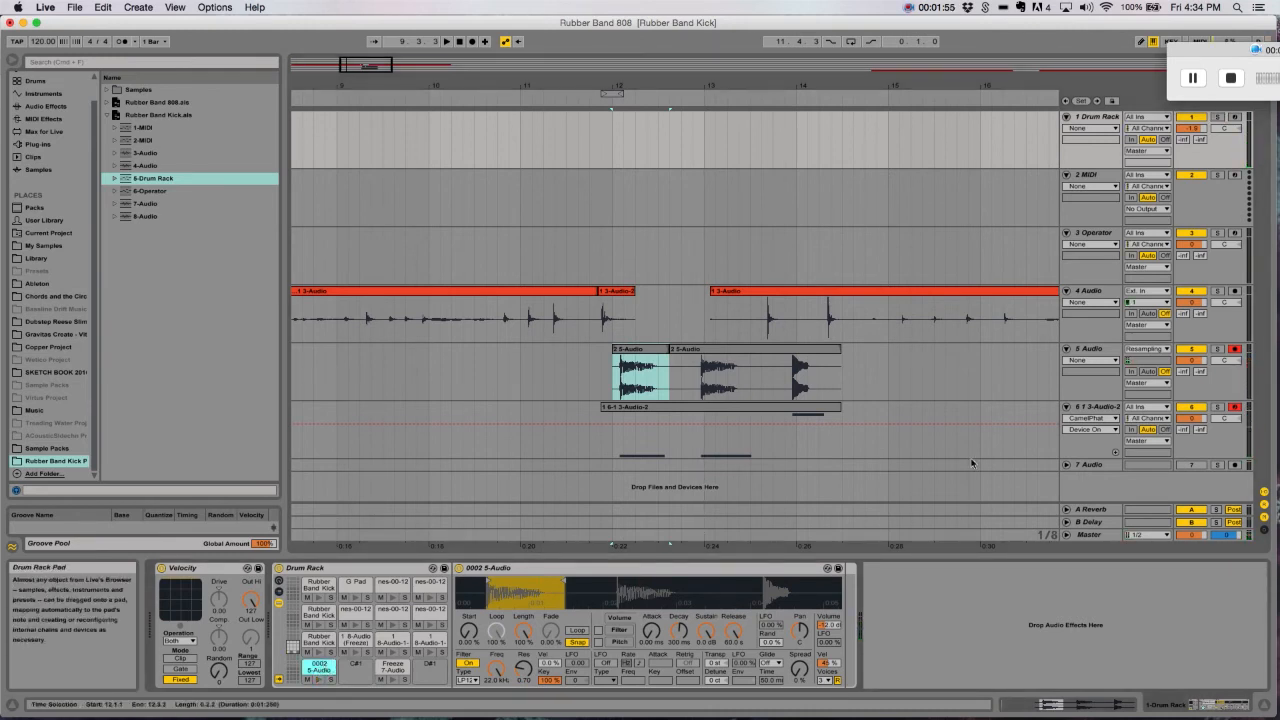
{"action": "left_click", "coordinate": [1236, 117]}
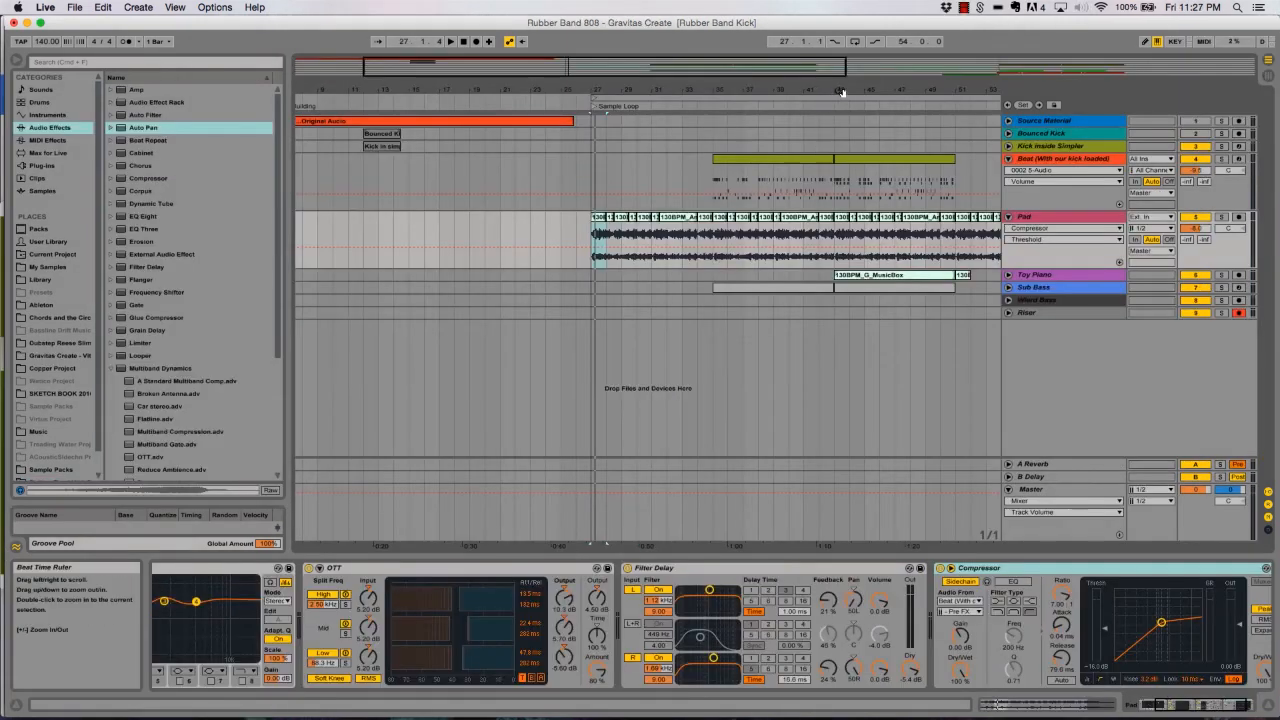
- Audition the first clip of the "Beat (With our kick loaded)" track soloed in the Sample Loop section and stop playback
{"action": "left_click_drag", "start_coordinate": [841, 92], "coordinate": [650, 93]}
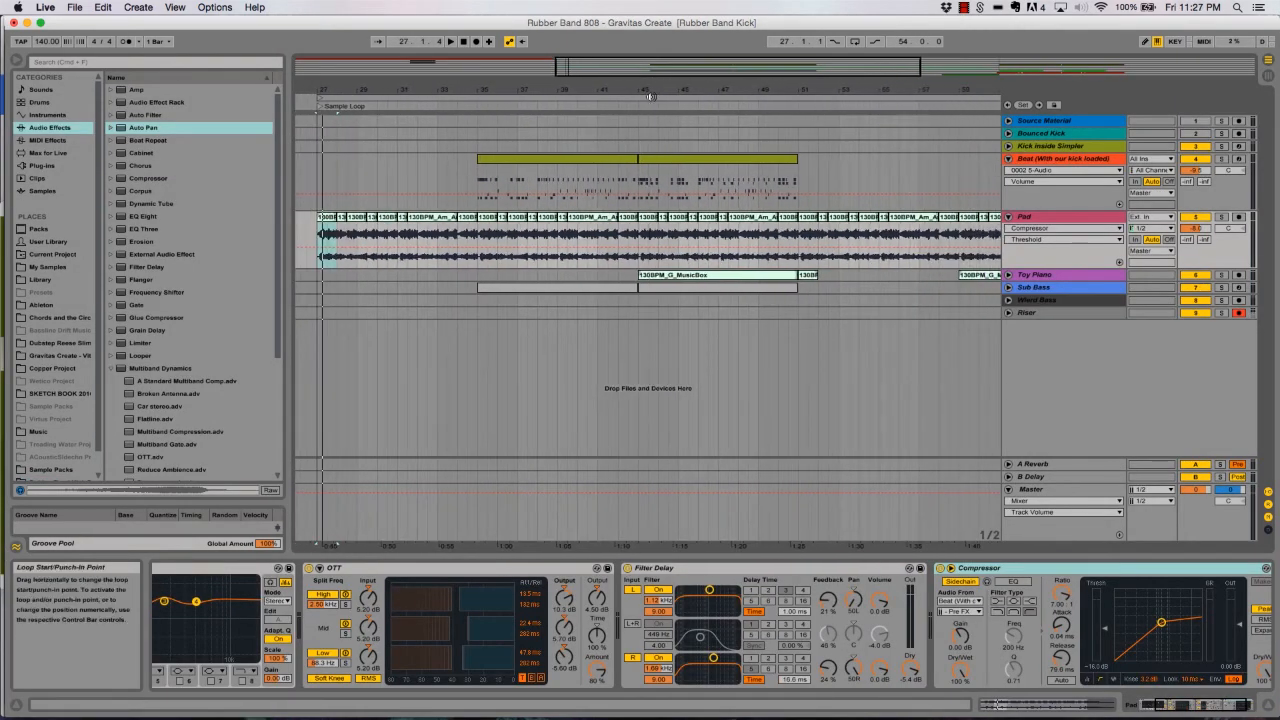
{"action": "left_click", "coordinate": [1221, 146]}
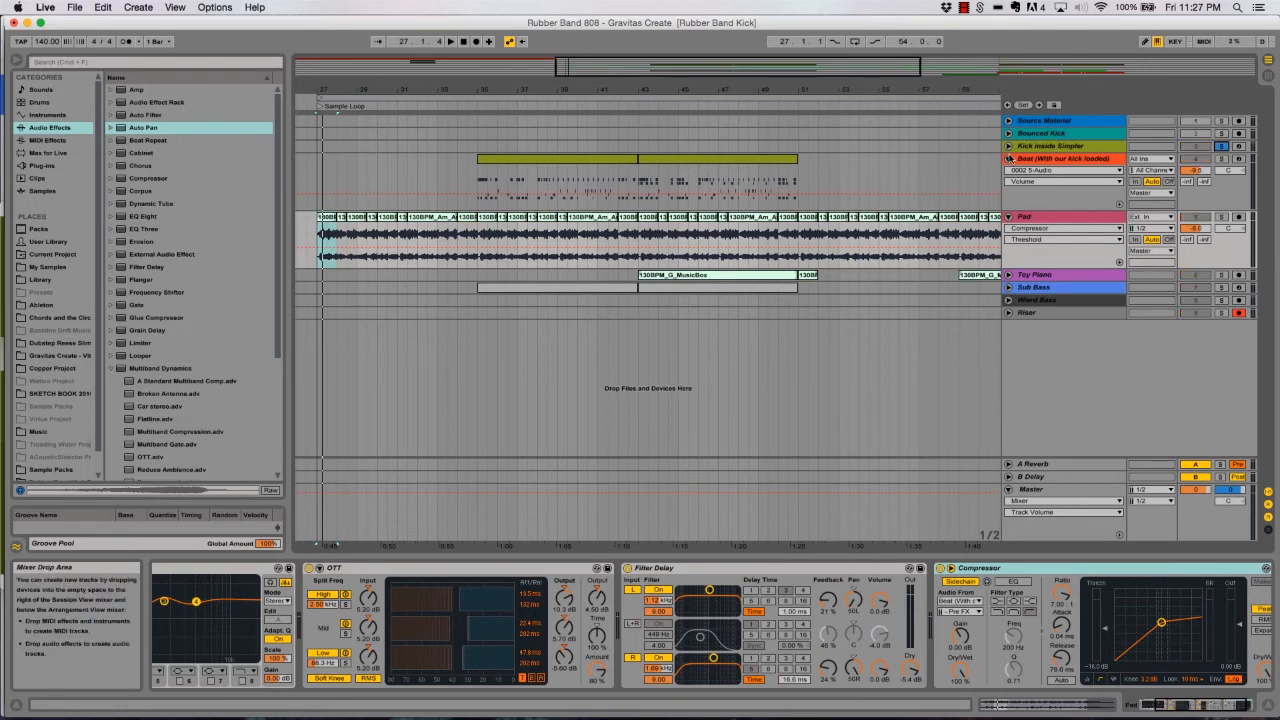
{"action": "left_click", "coordinate": [498, 157]}
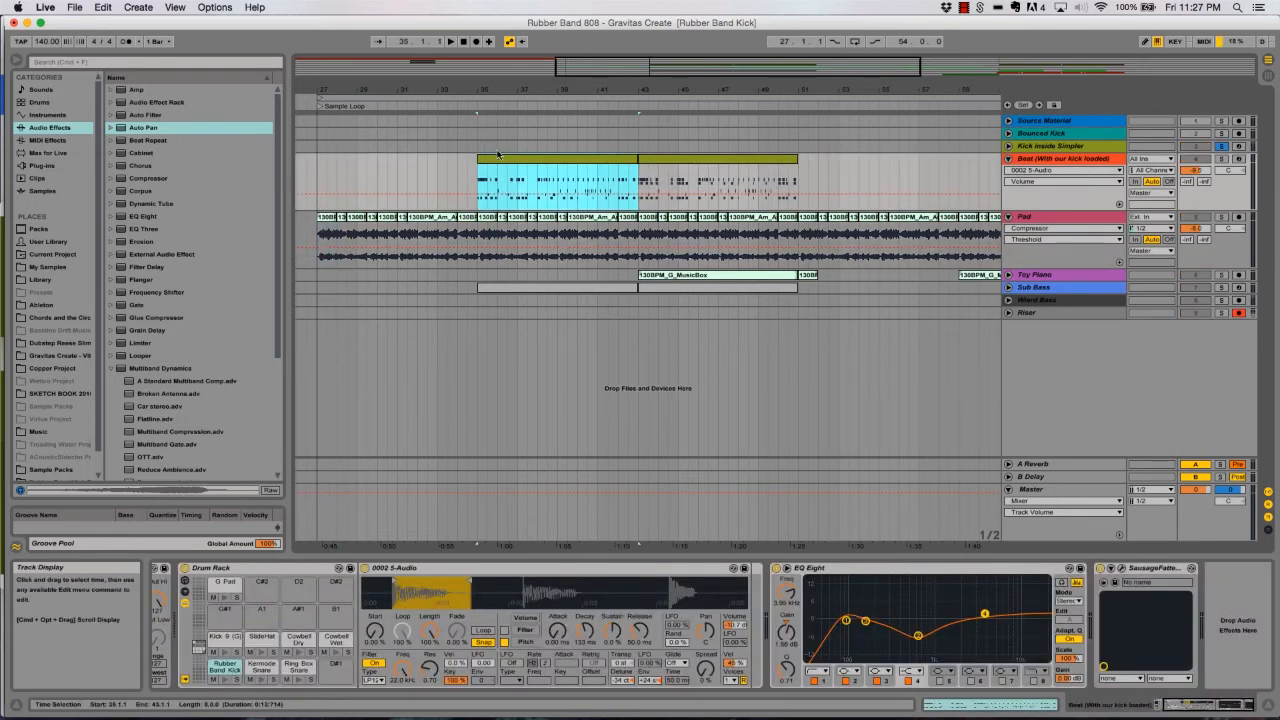
{"action": "key", "text": "space"}
{"action": "left_click", "coordinate": [1218, 159]}
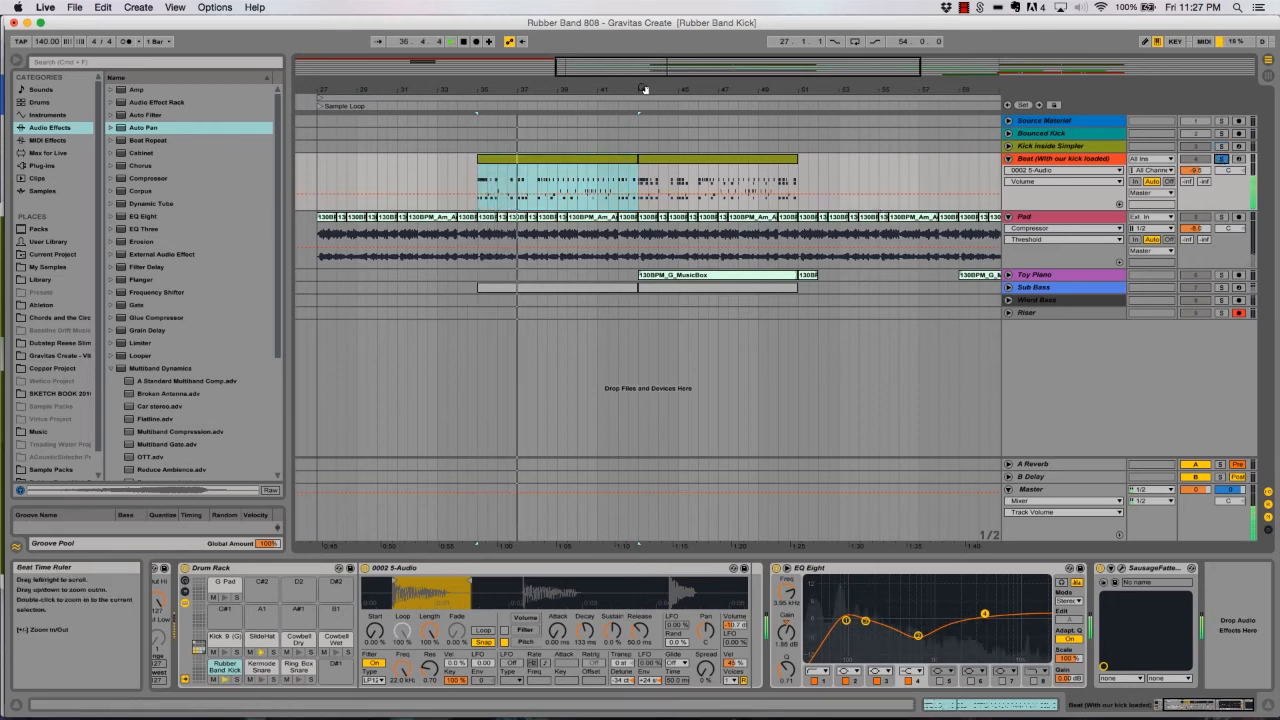
{"action": "mouse_move", "coordinate": [644, 89]}
{"action": "left_mouse_down"}
{"action": "mouse_move", "coordinate": [644, 54]}
{"action": "mouse_move", "coordinate": [650, 72]}
{"action": "left_mouse_up"}
{"action": "key", "text": "space"}
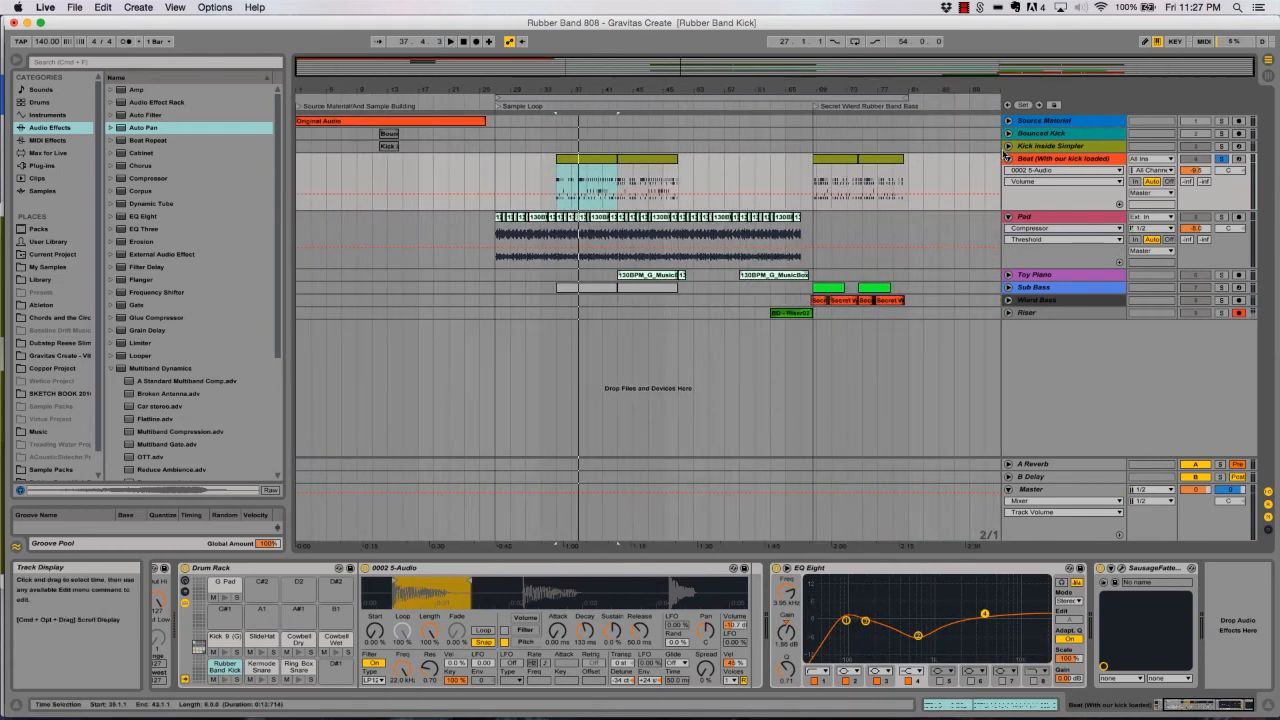
{"action": "left_click", "coordinate": [1034, 160]}
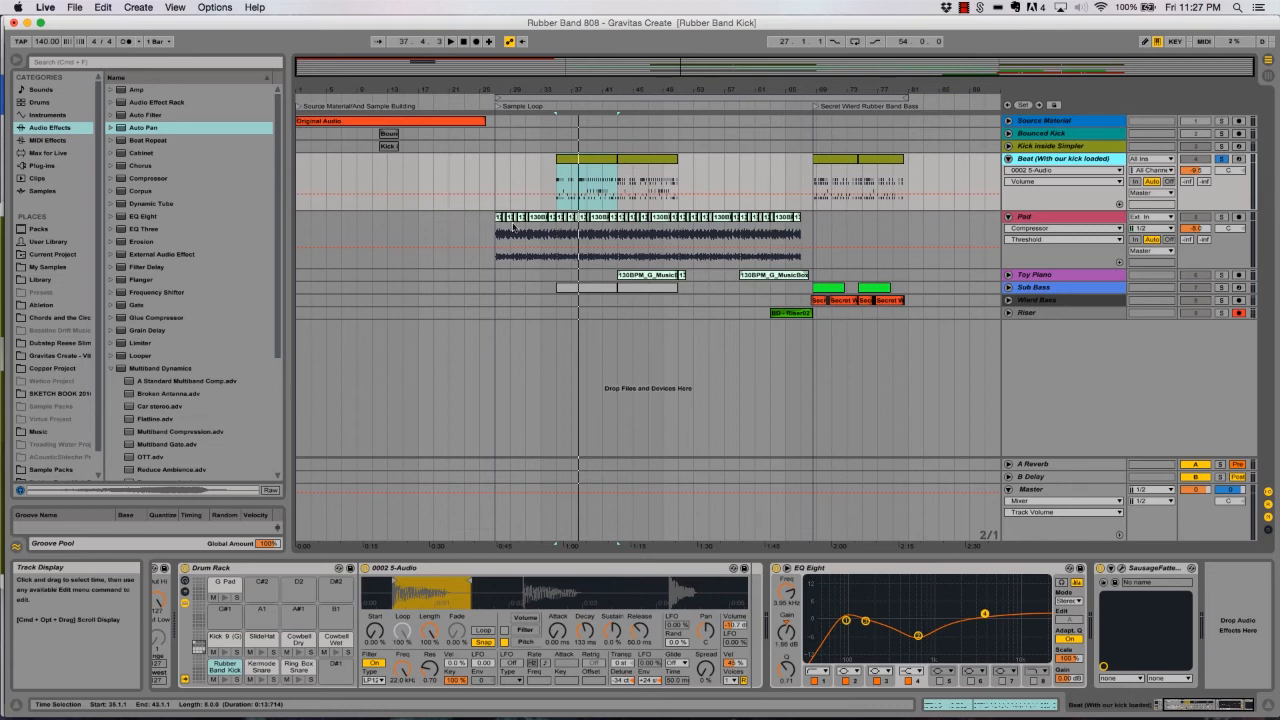
- Inspect the Pad track's effect chain with its OTT, Filter Delay and sidechained Compressor, and fold the track
{"action": "left_click_drag", "start_coordinate": [541, 91], "coordinate": [536, 122]}
{"action": "left_click", "coordinate": [542, 217]}
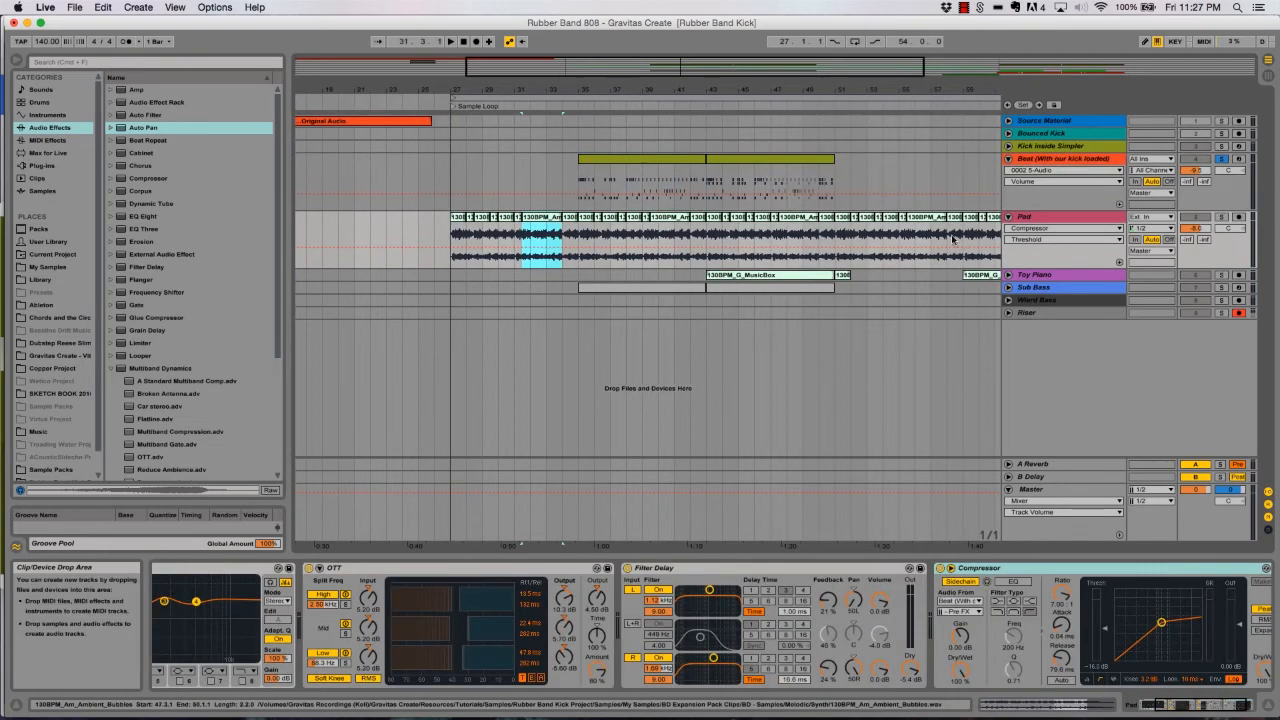
{"action": "left_click", "coordinate": [1133, 246]}
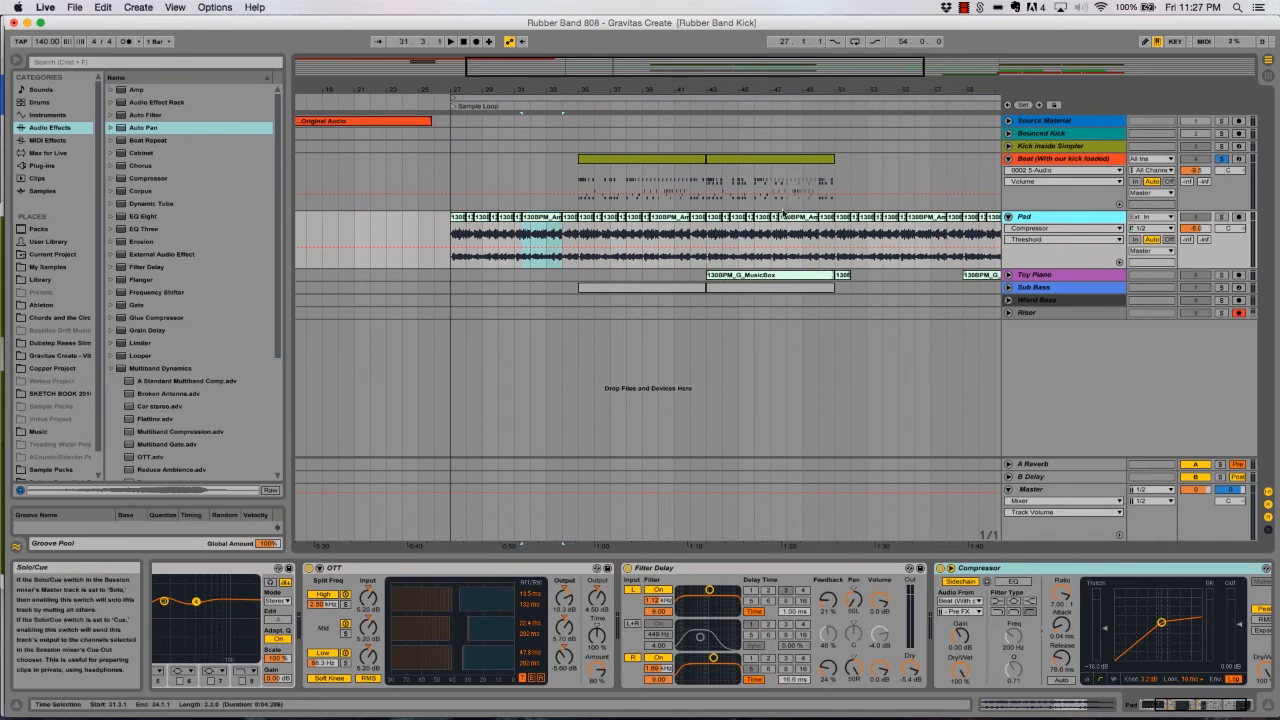
{"action": "left_click", "coordinate": [1009, 217]}
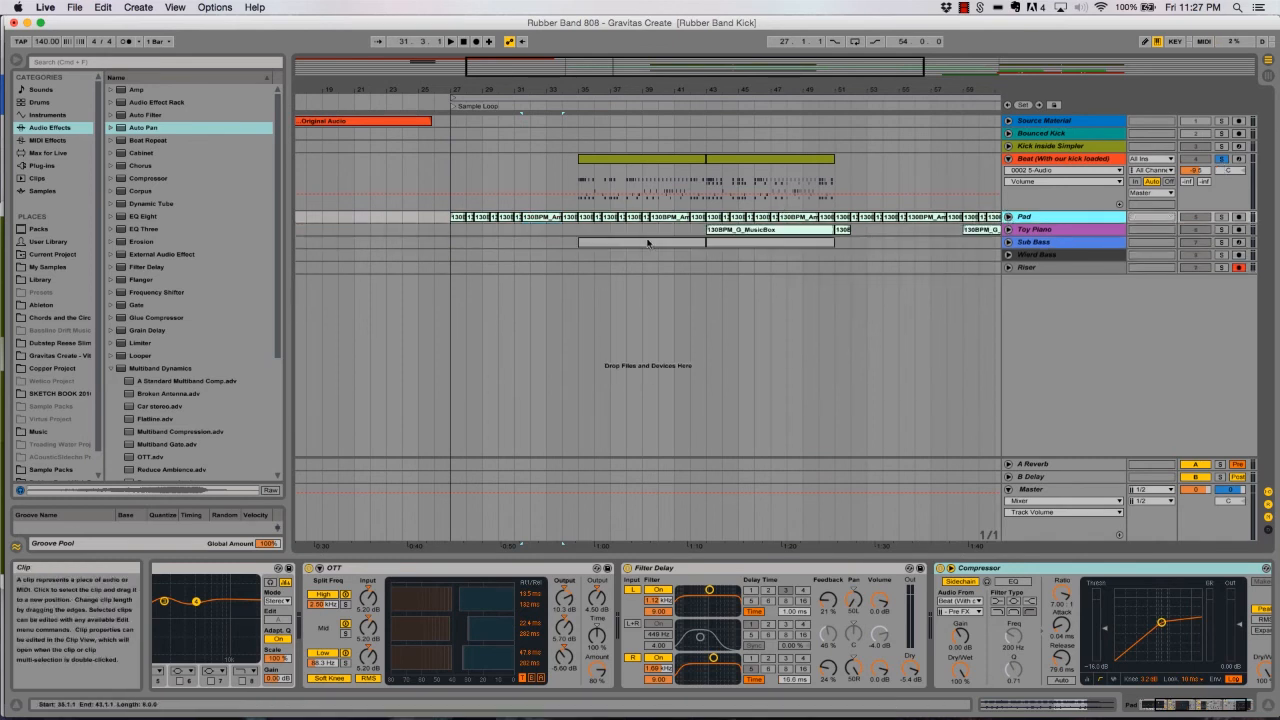
- Inspect the Toy Piano track's EQ Eight and sidechained Compressor
{"action": "left_click", "coordinate": [1067, 232]}
{"action": "left_click", "coordinate": [1009, 229]}
{"action": "left_click", "coordinate": [1009, 229]}
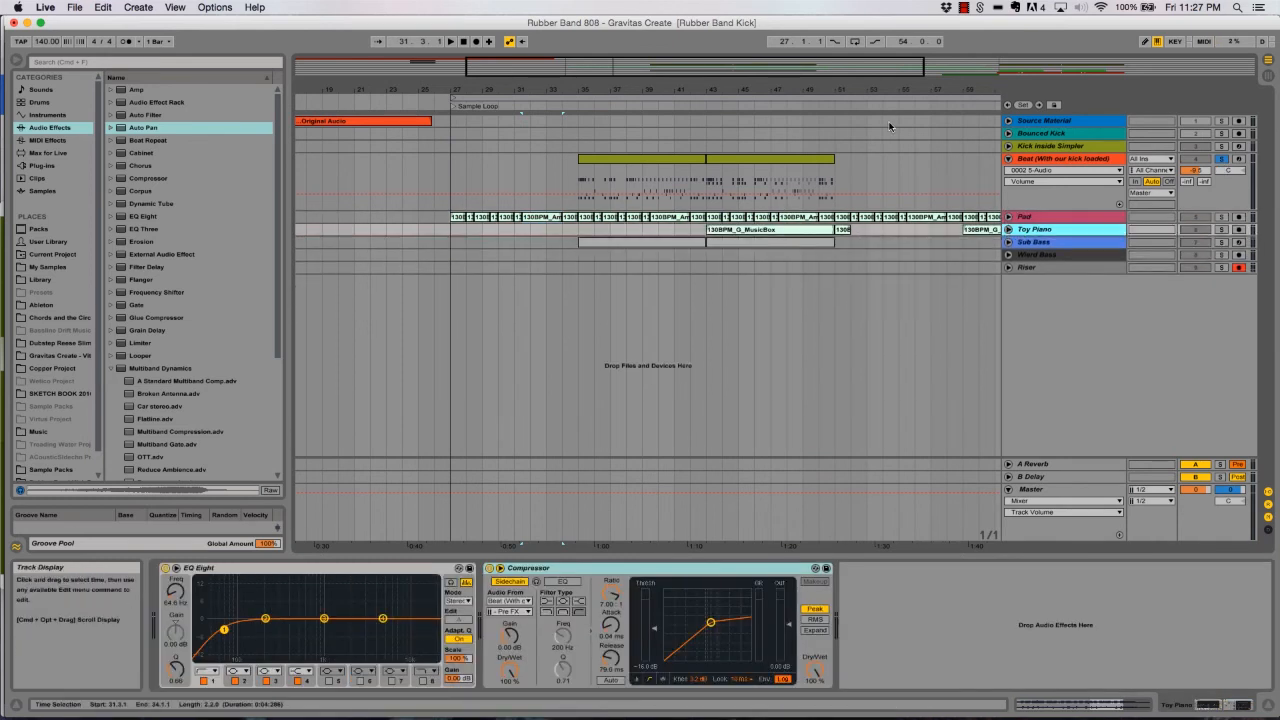
{"action": "left_click_drag", "start_coordinate": [942, 76], "coordinate": [1010, 76]}
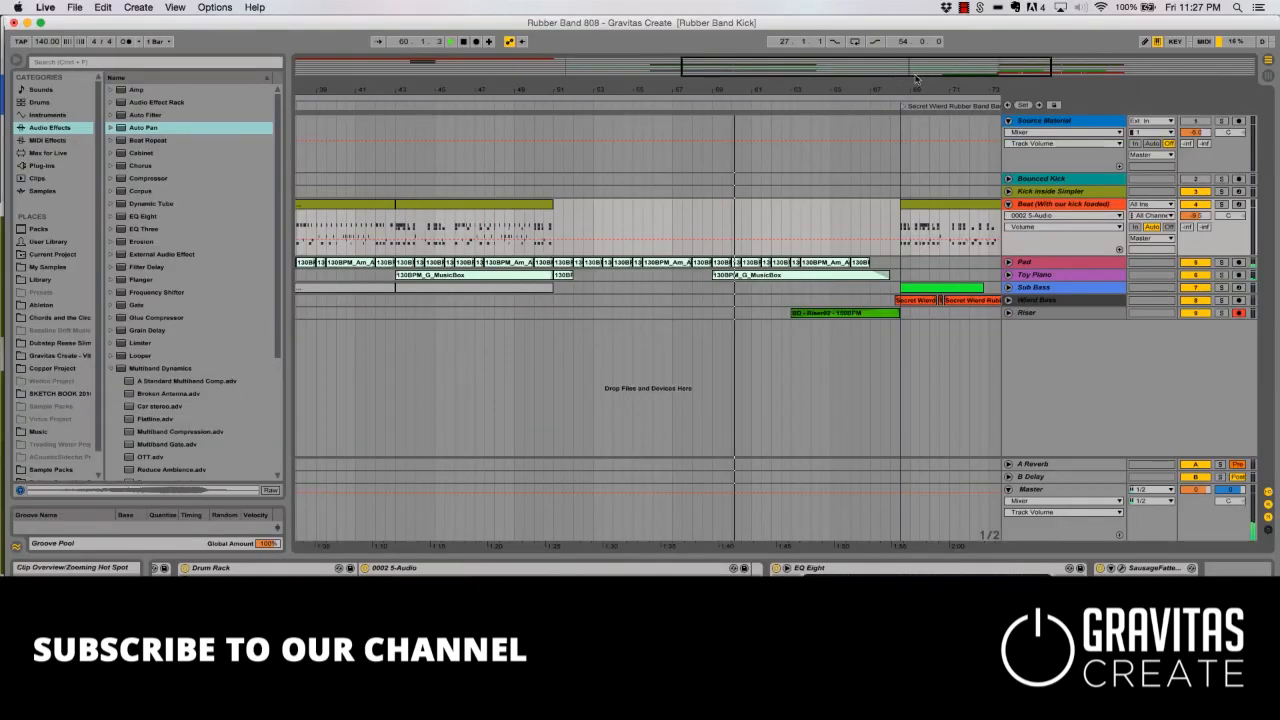
- Unfold the Riser track and add a very short fade-out at the end of its riser clip before the Secret Wierd Rubber Band Bass section
{"action": "left_click_drag", "start_coordinate": [915, 78], "coordinate": [737, 84]}
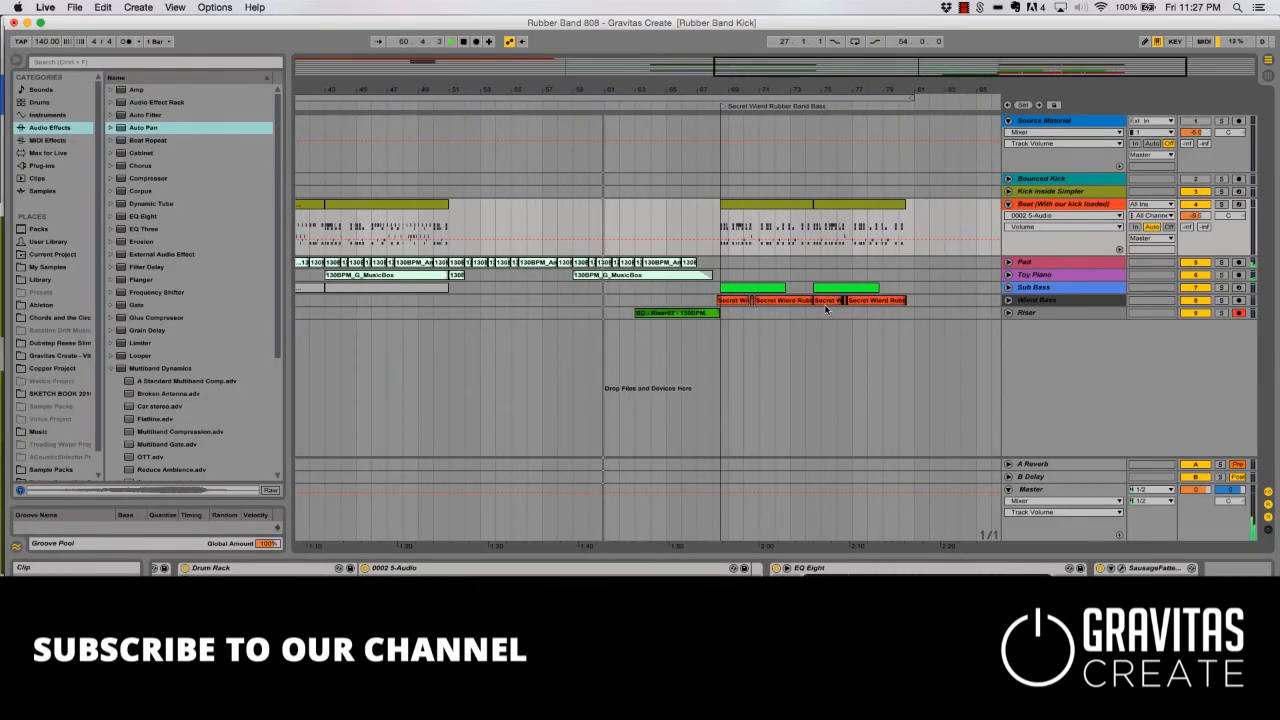
{"action": "left_click", "coordinate": [1008, 313]}
{"action": "left_click_drag", "start_coordinate": [692, 90], "coordinate": [614, 171]}
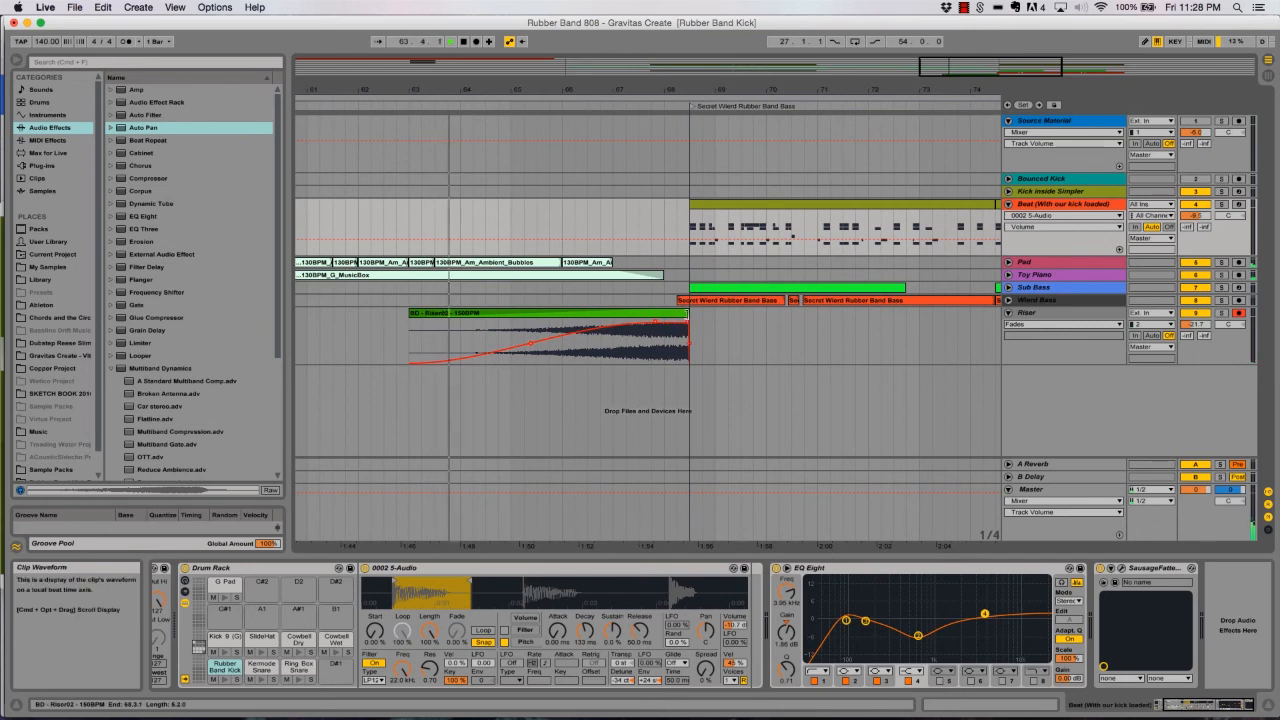
{"action": "left_click_drag", "start_coordinate": [688, 323], "coordinate": [683, 323]}
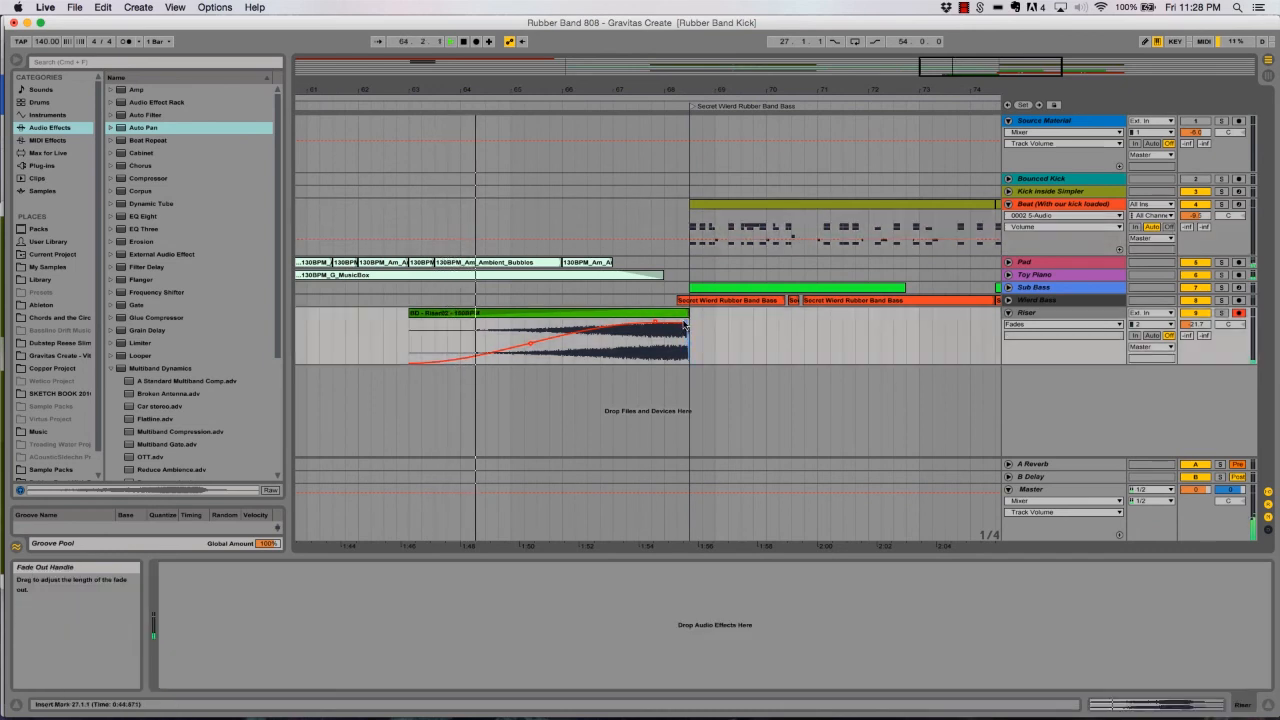
- Unfold the Pad, Toy Piano and Wierd Bass tracks to examine their clips and the Auto Pan Amount automation during playback
{"action": "left_click", "coordinate": [1008, 262]}
{"action": "left_click", "coordinate": [1008, 319]}
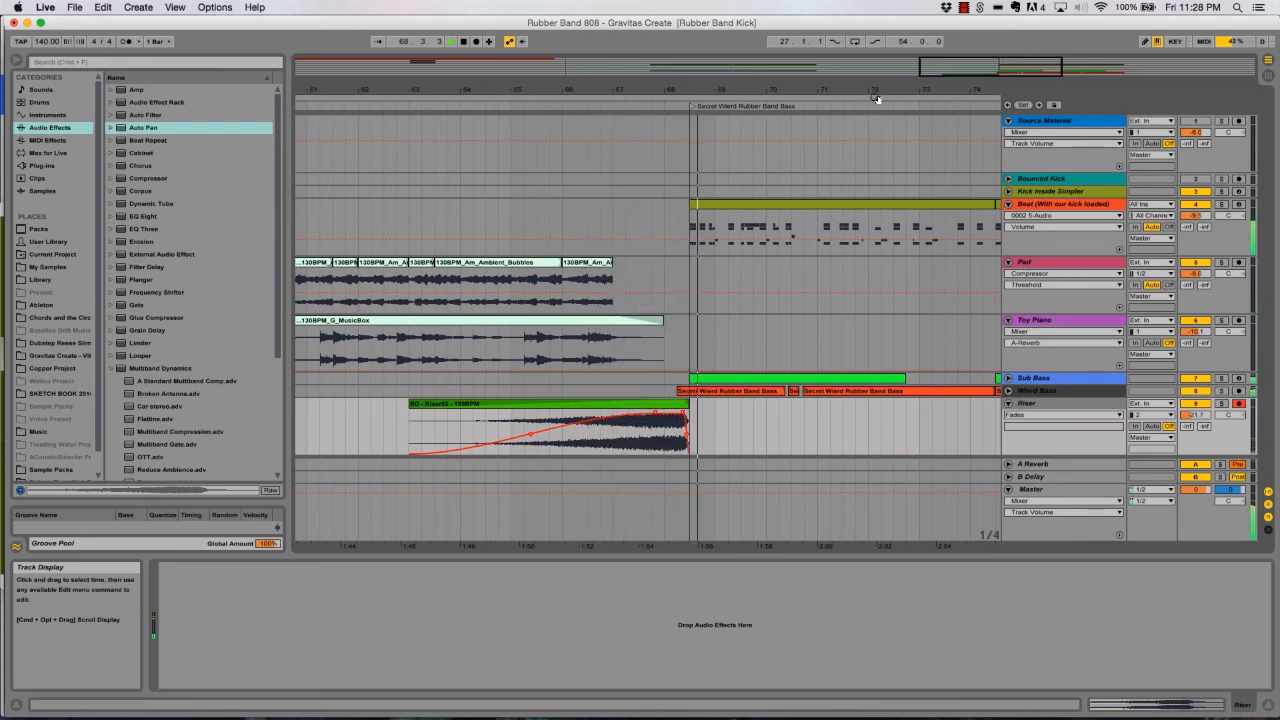
{"action": "left_click", "coordinate": [1008, 390]}
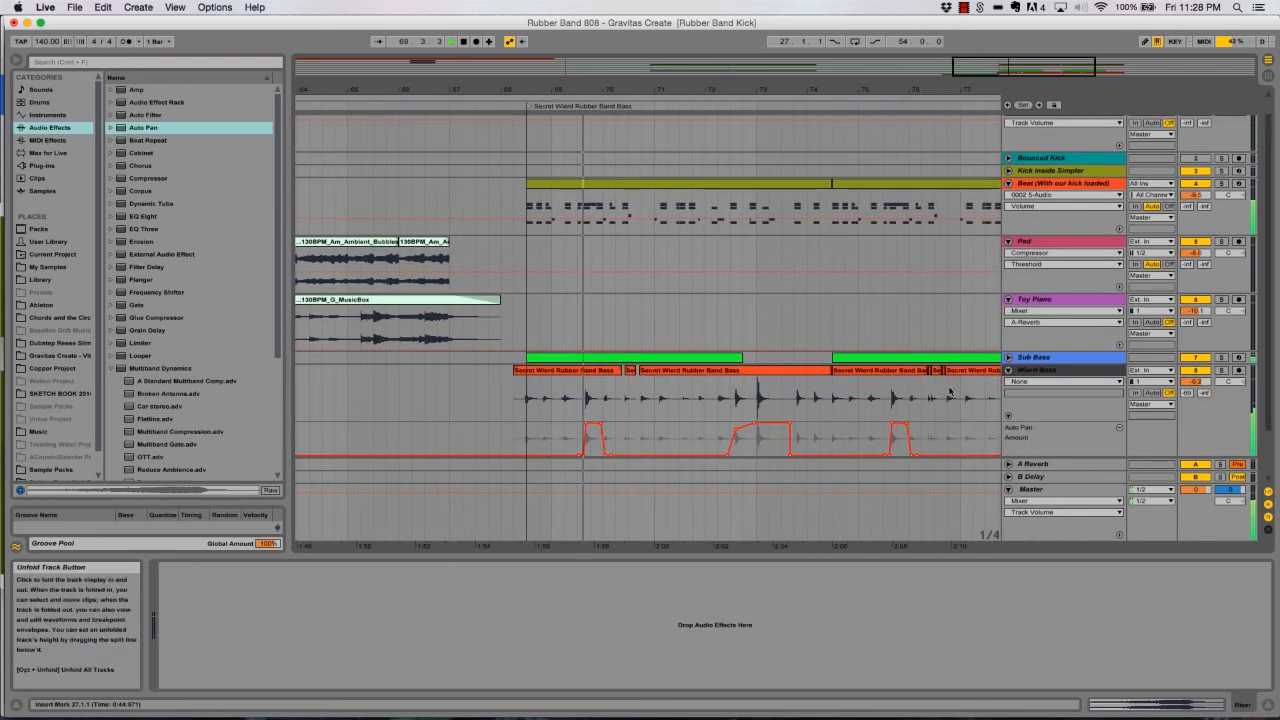
{"action": "scroll", "coordinate": [950, 392], "scroll_direction": "down", "scroll_amount": 1}
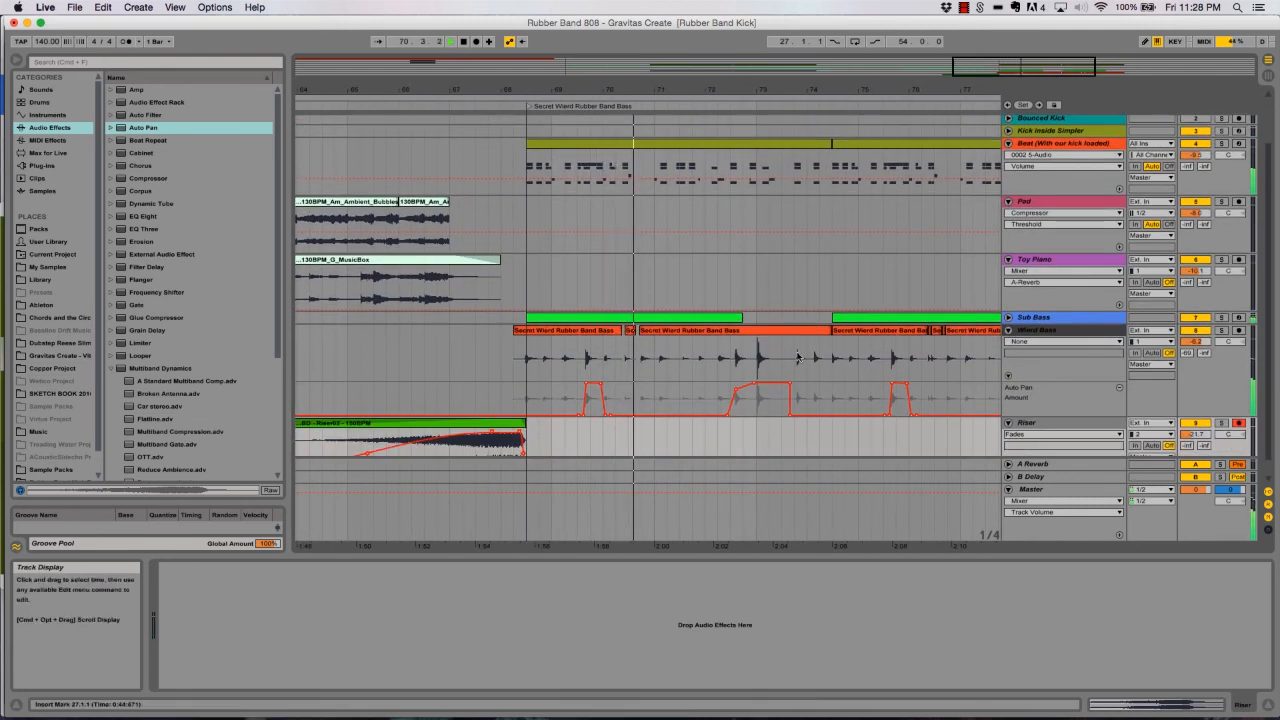
{"action": "left_click_drag", "start_coordinate": [788, 104], "coordinate": [765, 86]}
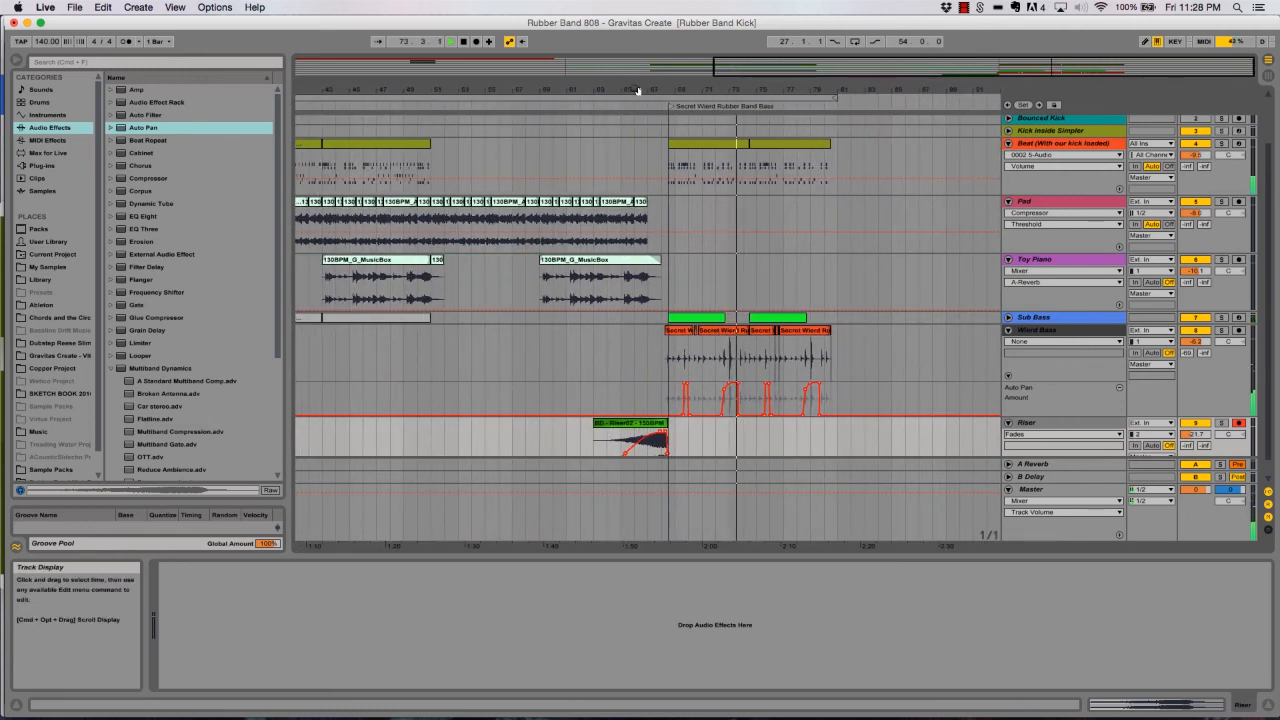
{"action": "left_click_drag", "start_coordinate": [637, 90], "coordinate": [681, 88]}
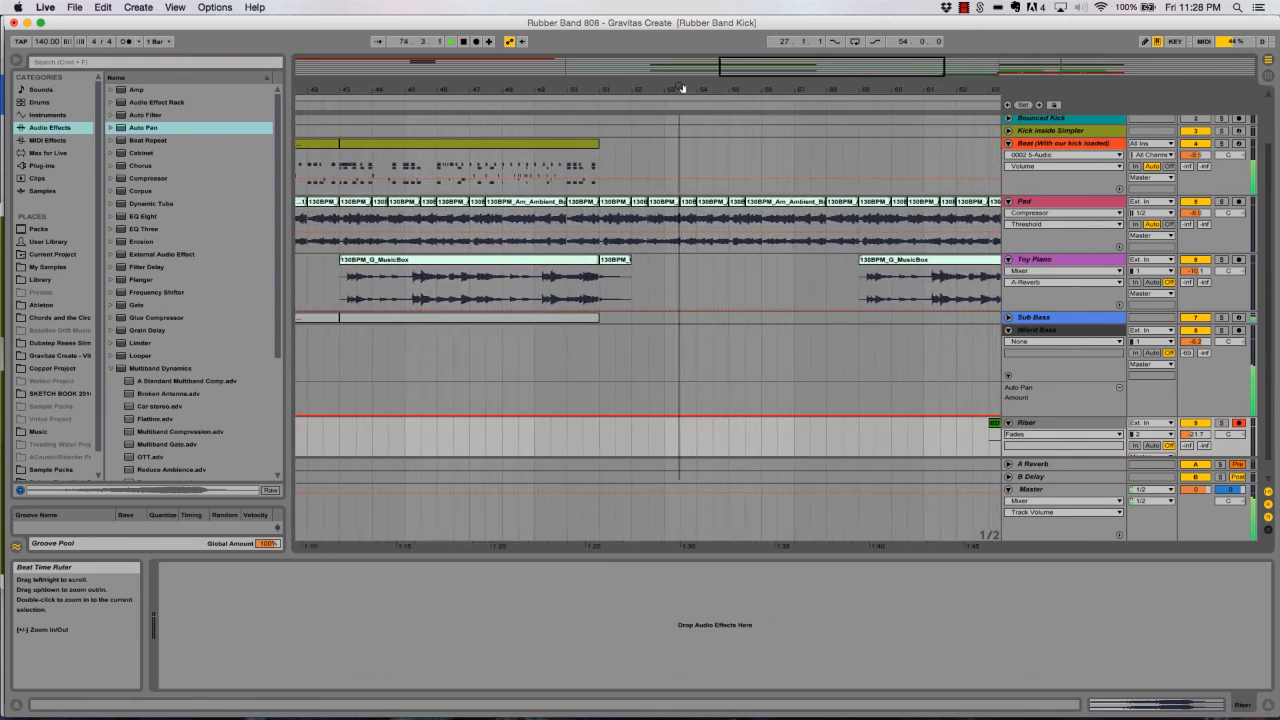